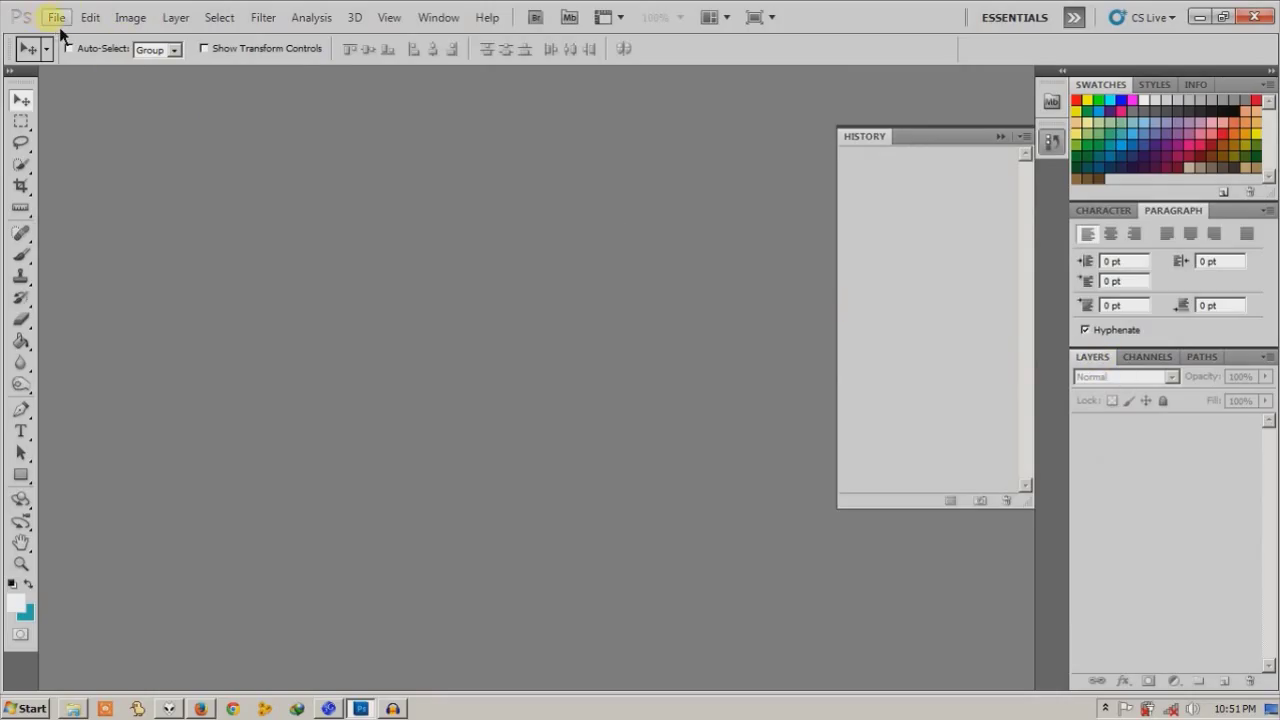
Create a new 1024 x 768 Web-preset document and enlarge its window around the canvas.
{"action": "left_click", "coordinate": [57, 18]}
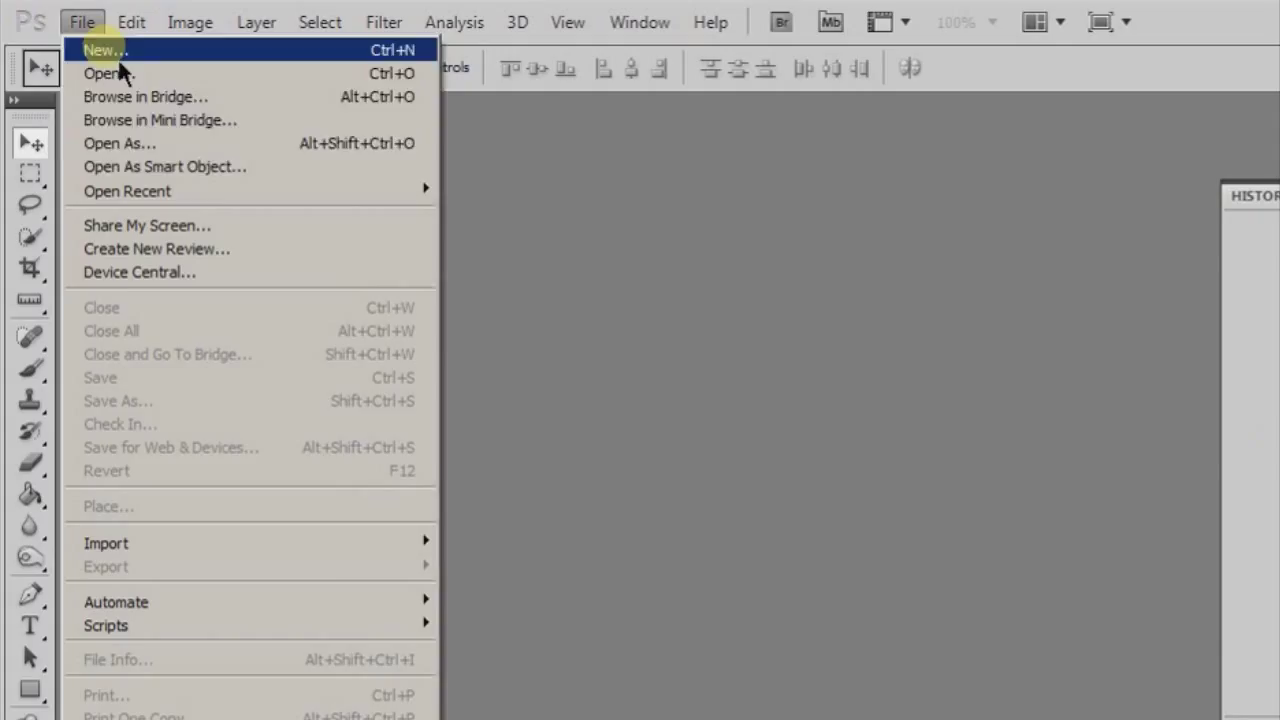
{"action": "left_click", "coordinate": [76, 38]}
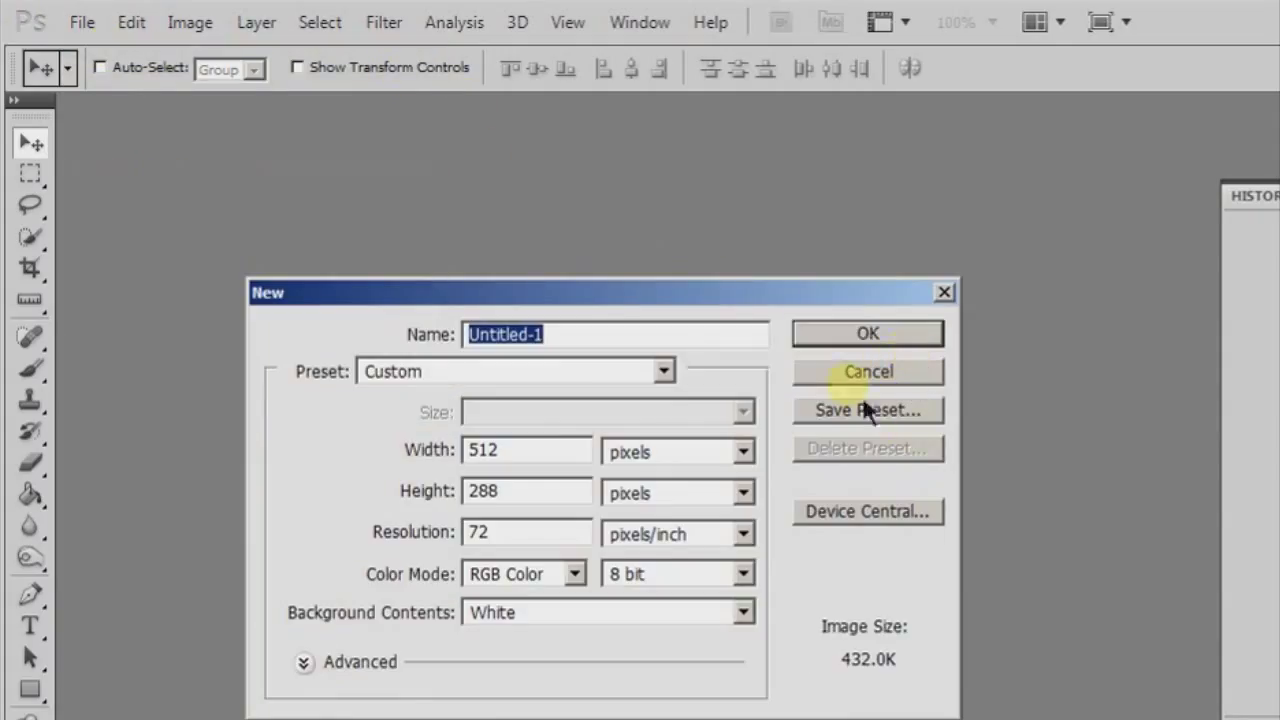
{"action": "left_click", "coordinate": [605, 380]}
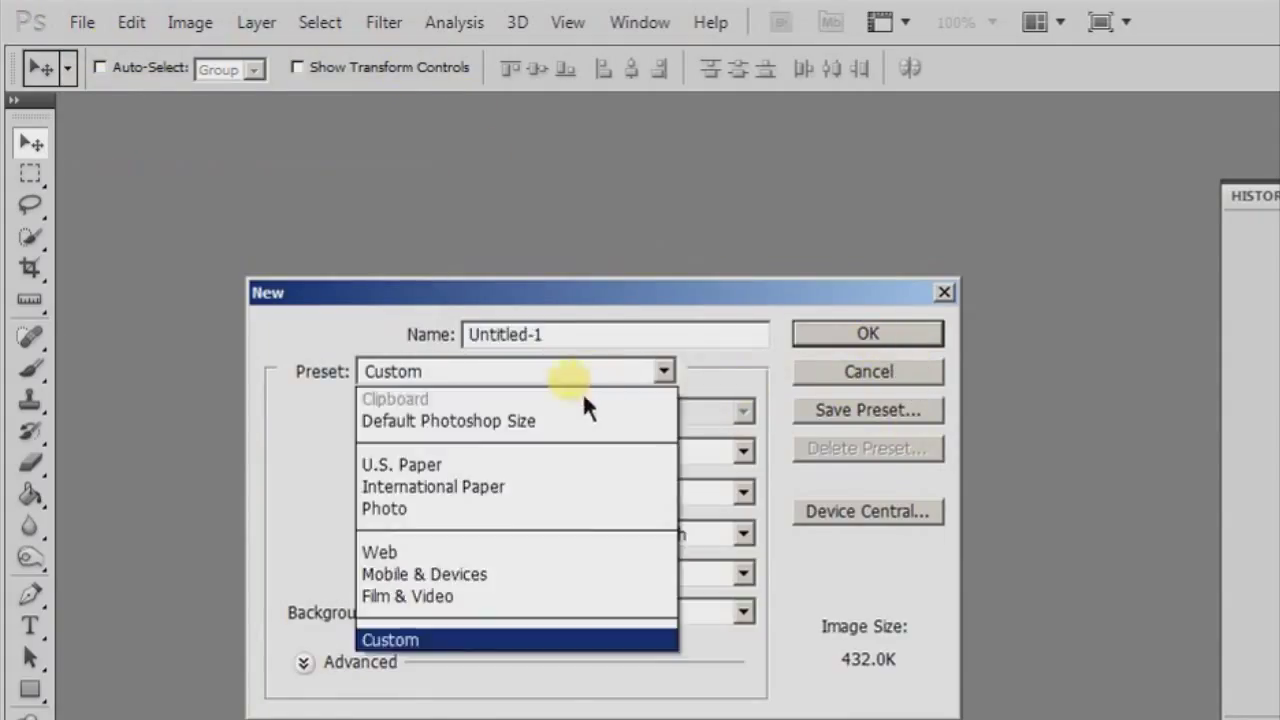
{"action": "left_click", "coordinate": [444, 552]}
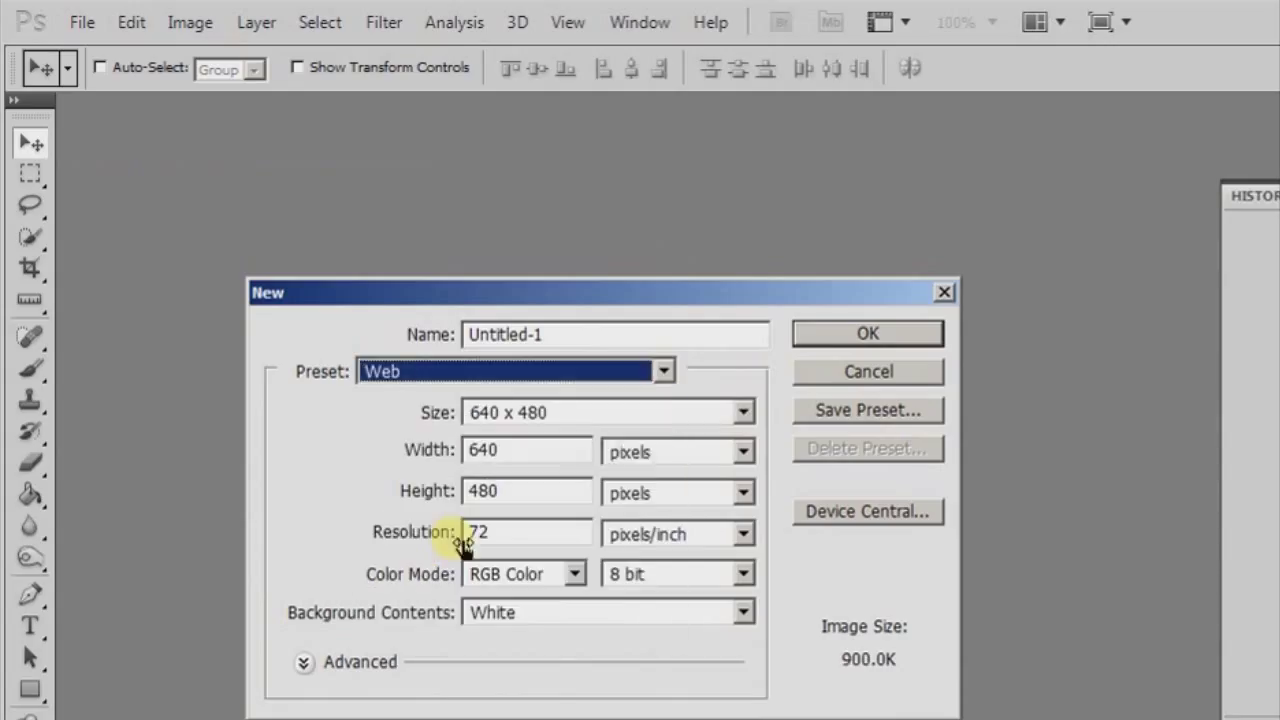
{"action": "left_click", "coordinate": [712, 418]}
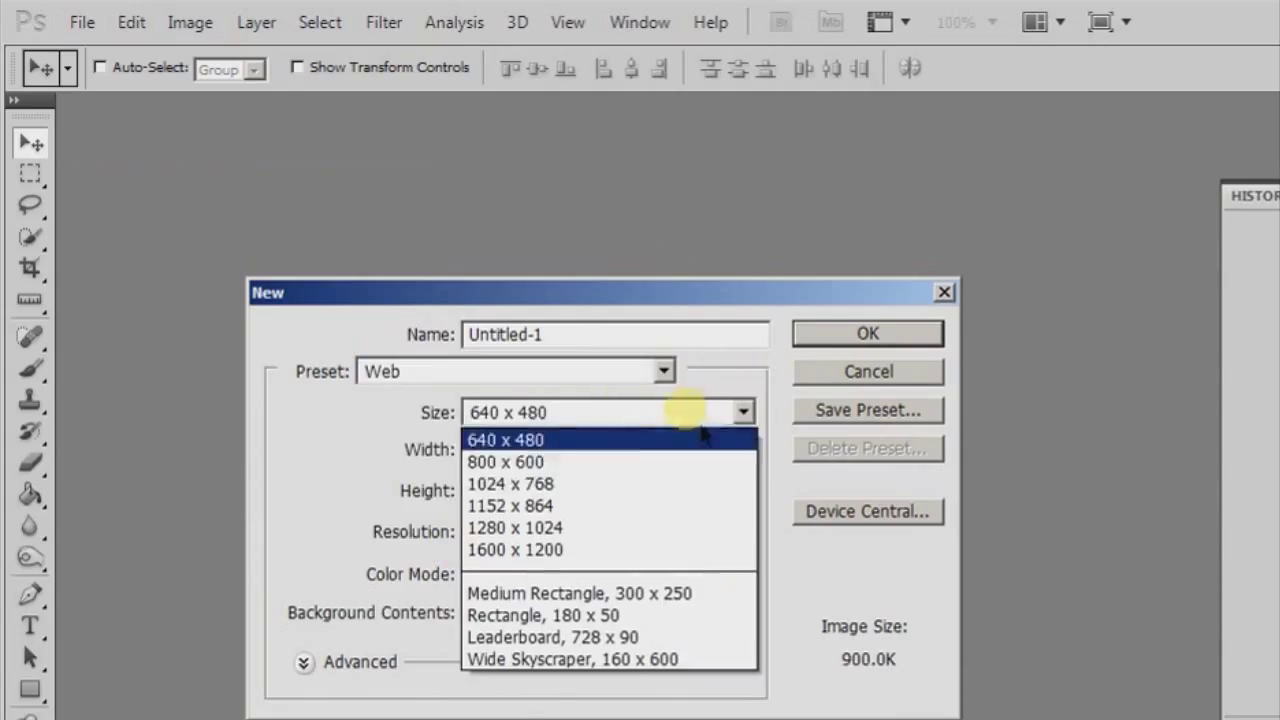
{"action": "left_click", "coordinate": [574, 506]}
{"action": "left_click", "coordinate": [660, 418]}
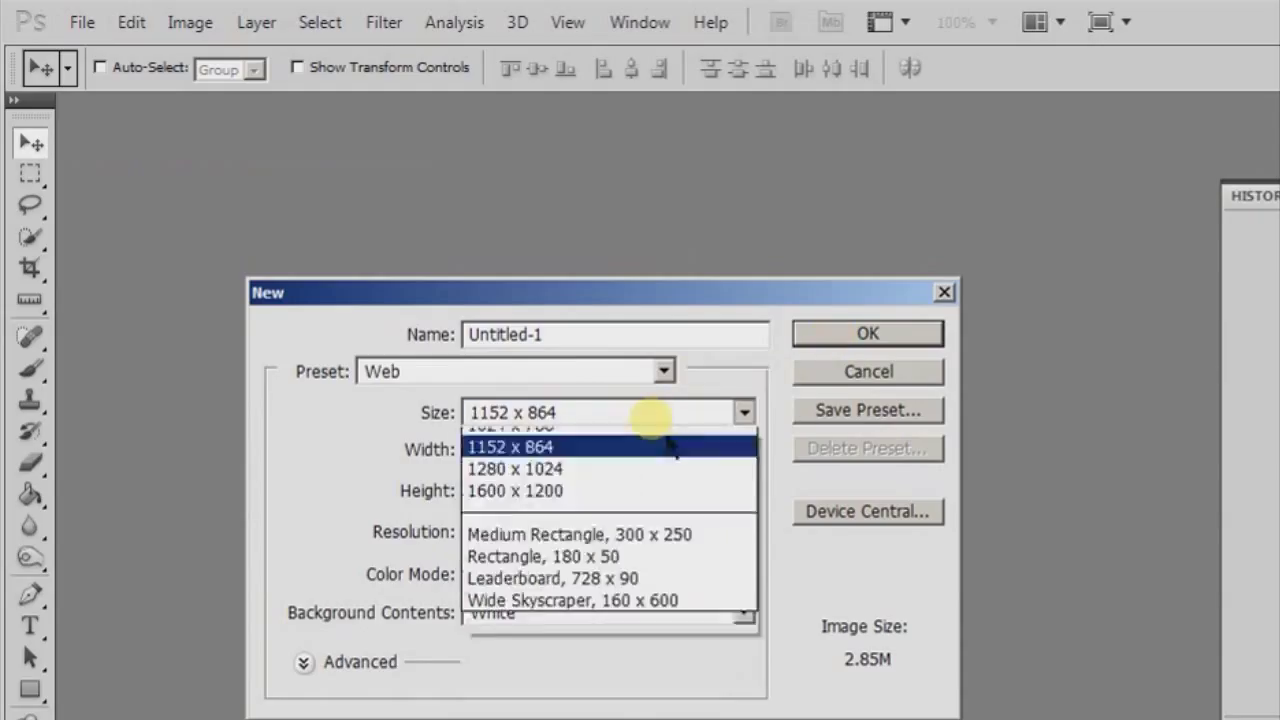
{"action": "left_click", "coordinate": [597, 514]}
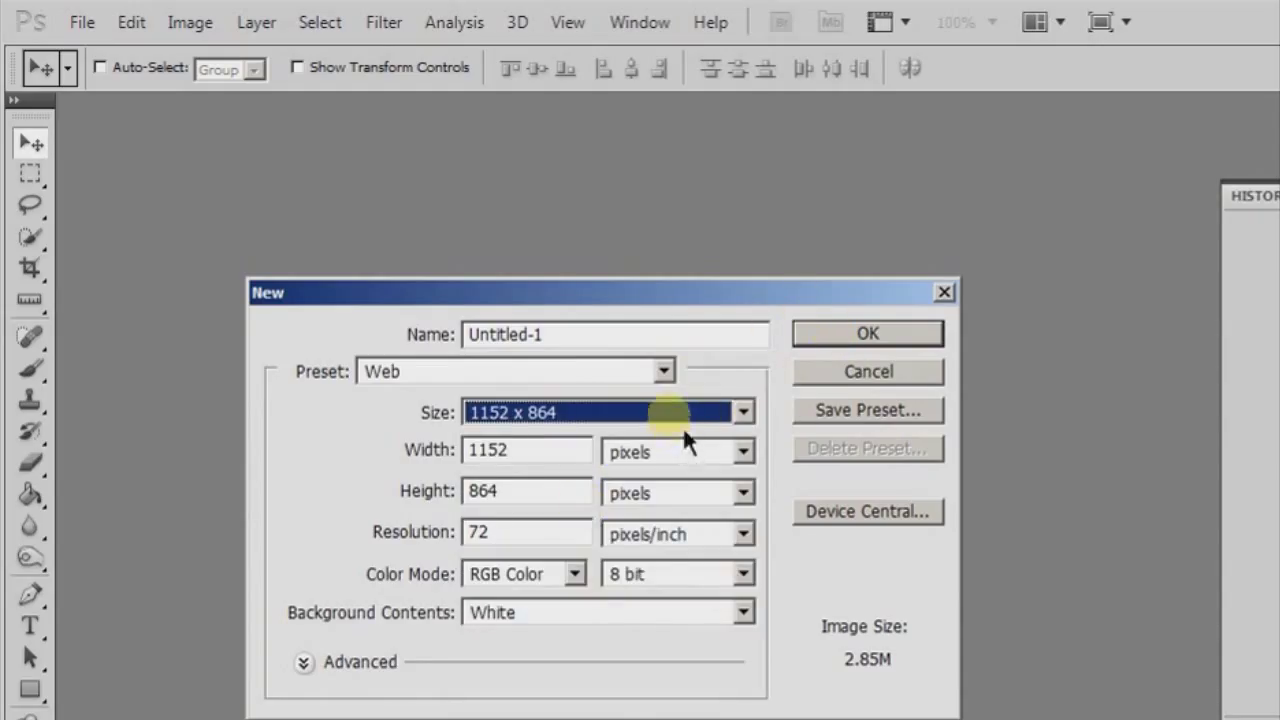
{"action": "left_click", "coordinate": [682, 420]}
{"action": "left_click", "coordinate": [595, 490]}
{"action": "left_click", "coordinate": [844, 341]}
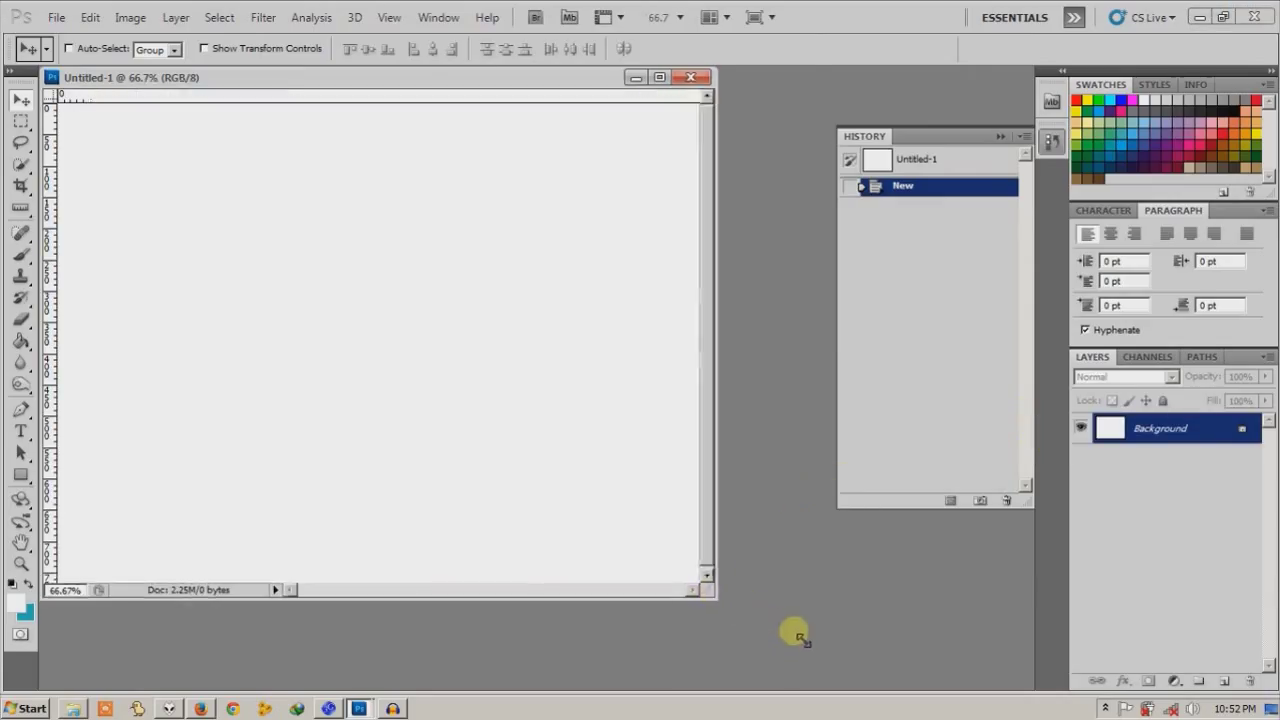
{"action": "left_click_drag", "start_coordinate": [800, 637], "coordinate": [814, 640]}
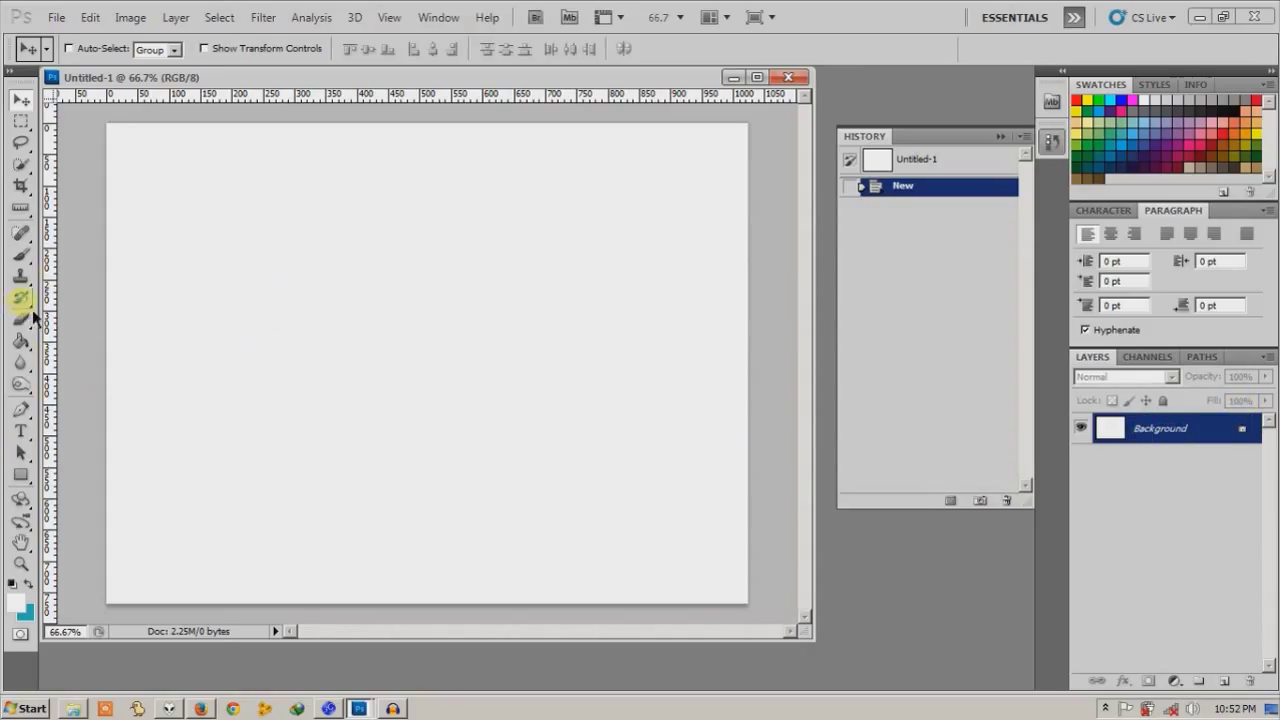
Paint looping red brush strokes across the centre of the Background layer.
{"action": "left_click", "coordinate": [22, 254]}
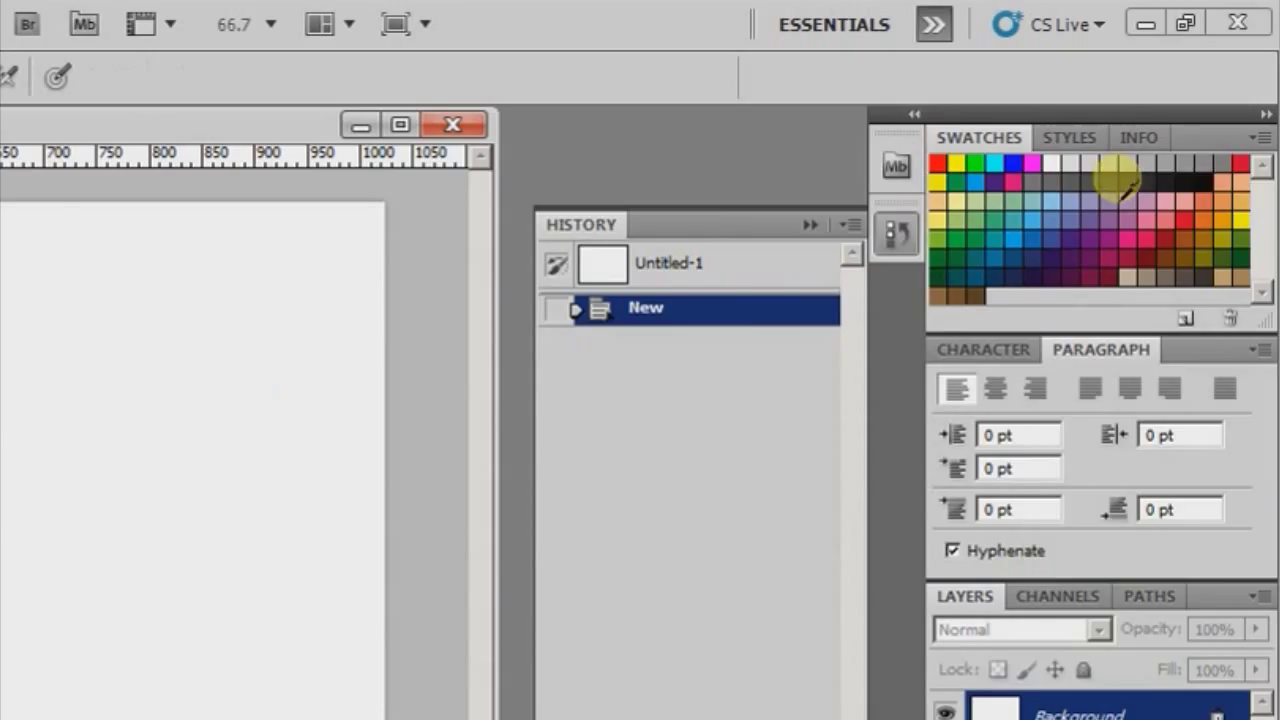
{"action": "left_click", "coordinate": [1240, 165]}
{"action": "left_click_drag", "start_coordinate": [366, 363], "coordinate": [410, 405]}
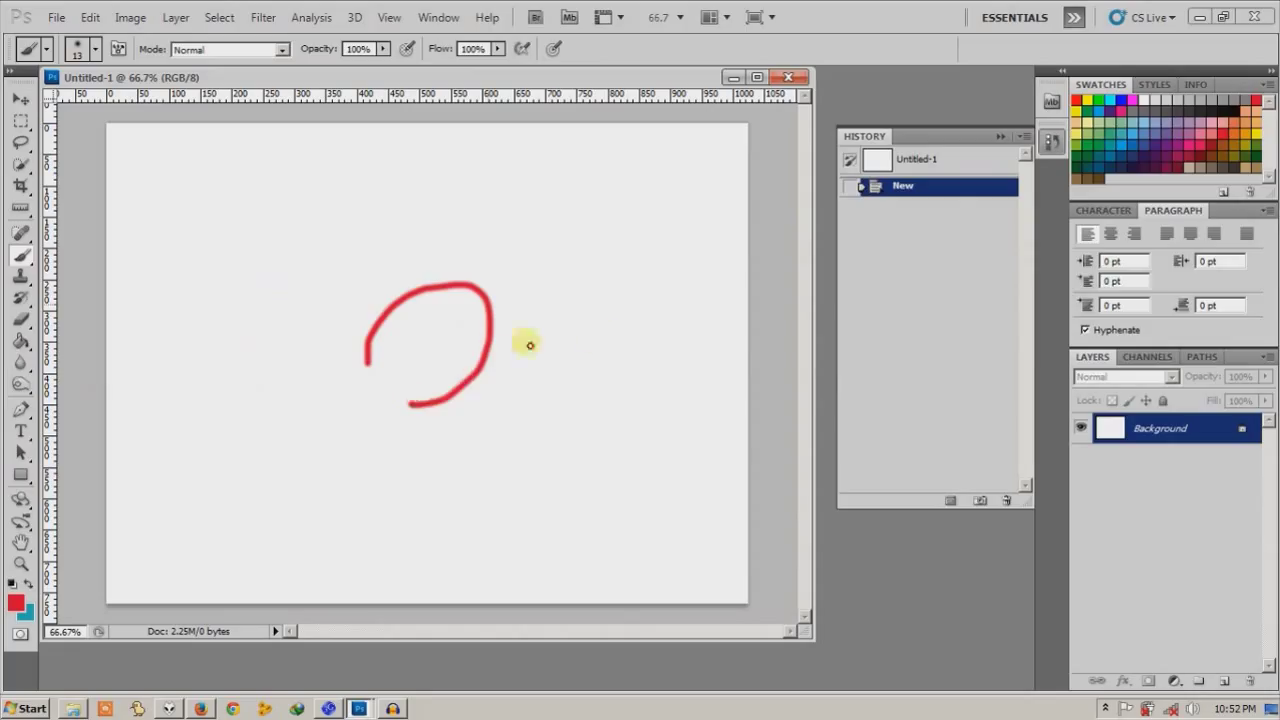
{"action": "mouse_move", "coordinate": [530, 345]}
{"action": "left_mouse_down"}
{"action": "mouse_move", "coordinate": [518, 450]}
{"action": "mouse_move", "coordinate": [583, 471]}
{"action": "mouse_move", "coordinate": [516, 523]}
{"action": "mouse_move", "coordinate": [224, 424]}
{"action": "mouse_move", "coordinate": [272, 332]}
{"action": "mouse_move", "coordinate": [581, 293]}
{"action": "mouse_move", "coordinate": [575, 349]}
{"action": "mouse_move", "coordinate": [645, 303]}
{"action": "mouse_move", "coordinate": [406, 451]}
{"action": "mouse_move", "coordinate": [448, 414]}
{"action": "left_mouse_up"}
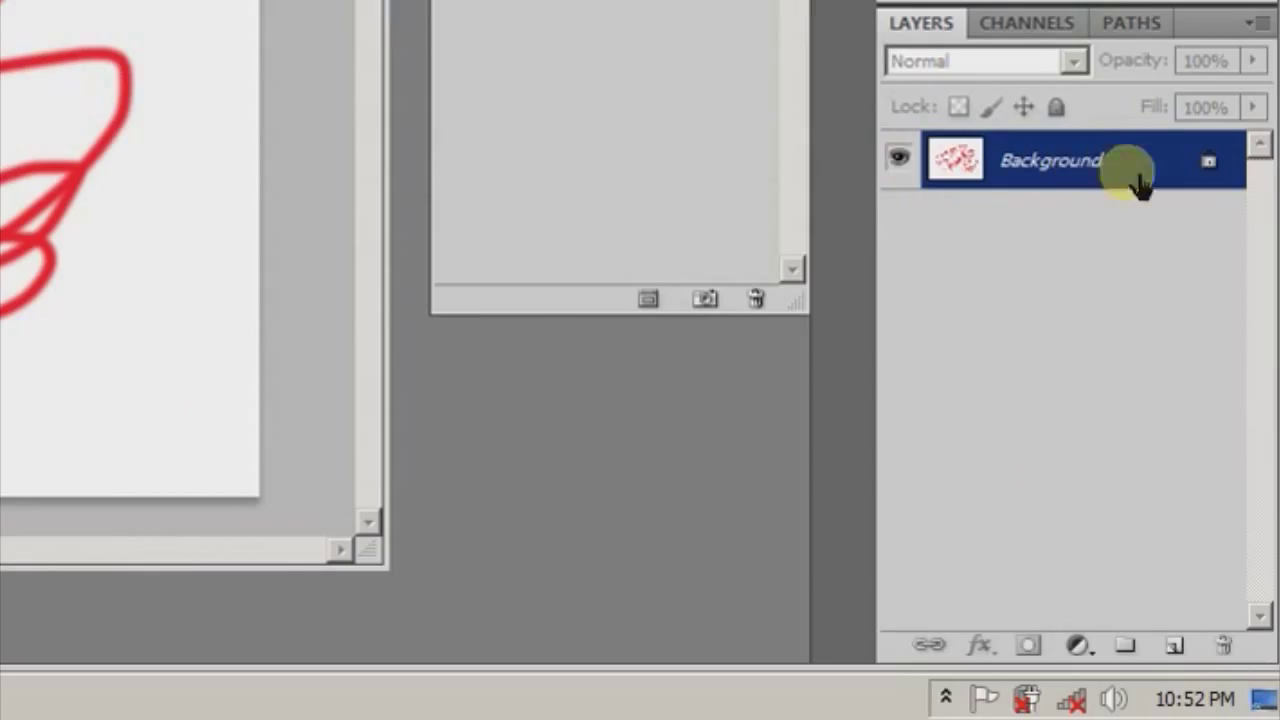
Add Layer 1, hide the Background, and paint a looping red scribble on Layer 1.
{"action": "left_click", "coordinate": [1224, 680]}
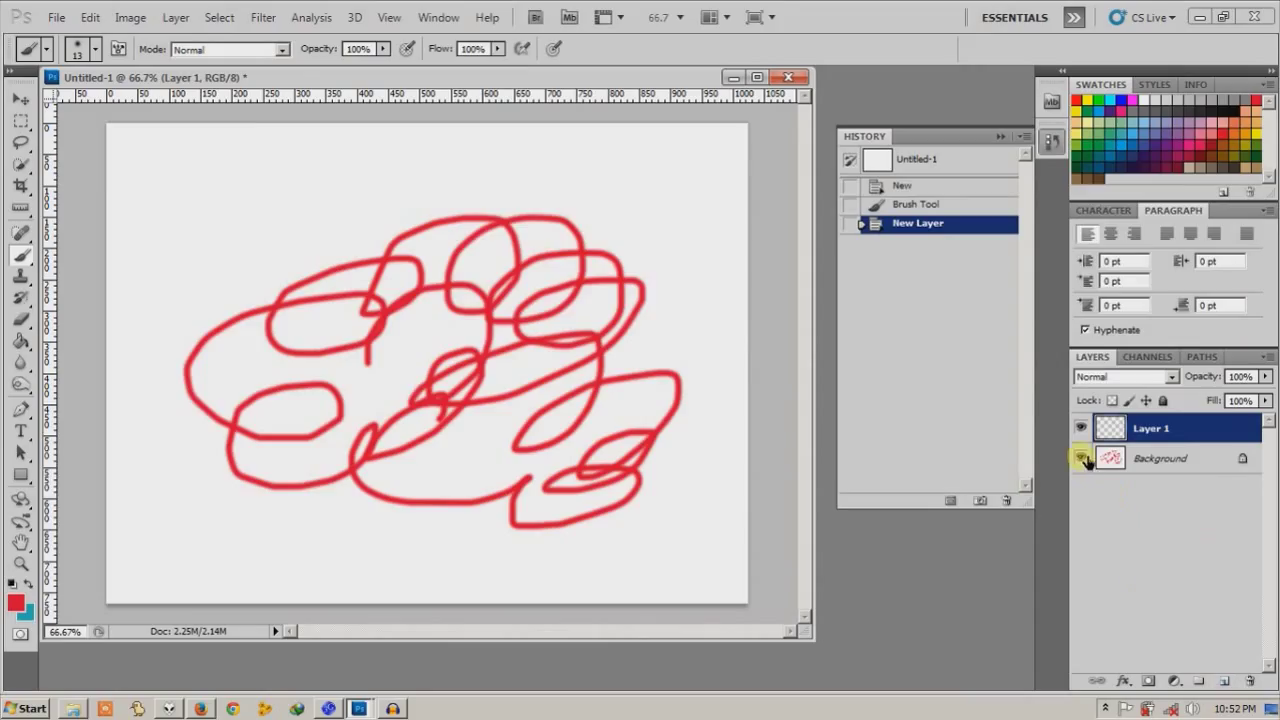
{"action": "left_click", "coordinate": [1080, 457]}
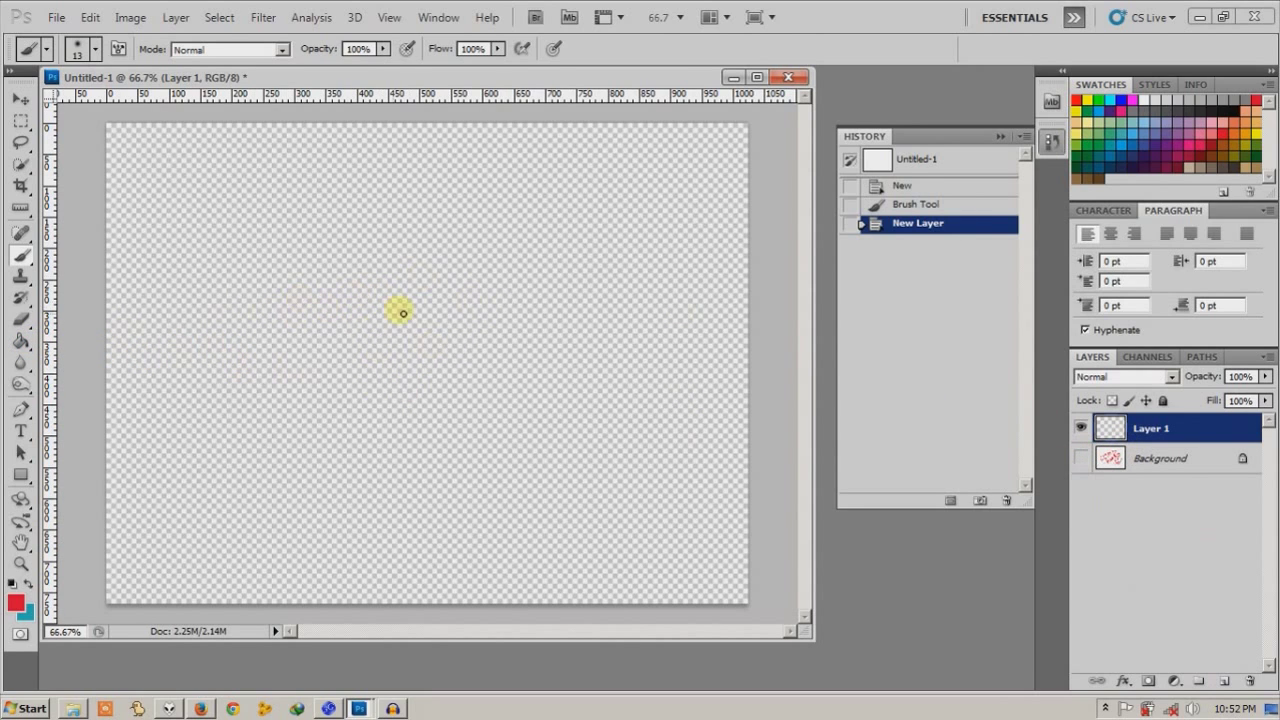
{"action": "mouse_move", "coordinate": [294, 374]}
{"action": "left_mouse_down"}
{"action": "mouse_move", "coordinate": [429, 304]}
{"action": "mouse_move", "coordinate": [574, 375]}
{"action": "mouse_move", "coordinate": [631, 351]}
{"action": "mouse_move", "coordinate": [381, 481]}
{"action": "mouse_move", "coordinate": [296, 568]}
{"action": "mouse_move", "coordinate": [288, 431]}
{"action": "mouse_move", "coordinate": [347, 361]}
{"action": "mouse_move", "coordinate": [594, 174]}
{"action": "mouse_move", "coordinate": [654, 236]}
{"action": "mouse_move", "coordinate": [593, 293]}
{"action": "mouse_move", "coordinate": [338, 402]}
{"action": "mouse_move", "coordinate": [280, 263]}
{"action": "mouse_move", "coordinate": [276, 402]}
{"action": "mouse_move", "coordinate": [323, 445]}
{"action": "mouse_move", "coordinate": [424, 413]}
{"action": "mouse_move", "coordinate": [328, 446]}
{"action": "mouse_move", "coordinate": [457, 448]}
{"action": "mouse_move", "coordinate": [590, 477]}
{"action": "mouse_move", "coordinate": [624, 555]}
{"action": "mouse_move", "coordinate": [652, 505]}
{"action": "left_mouse_up"}
Delete the Background layer and place a new empty Layer 2 below Layer 1.
{"action": "left_click", "coordinate": [1185, 462]}
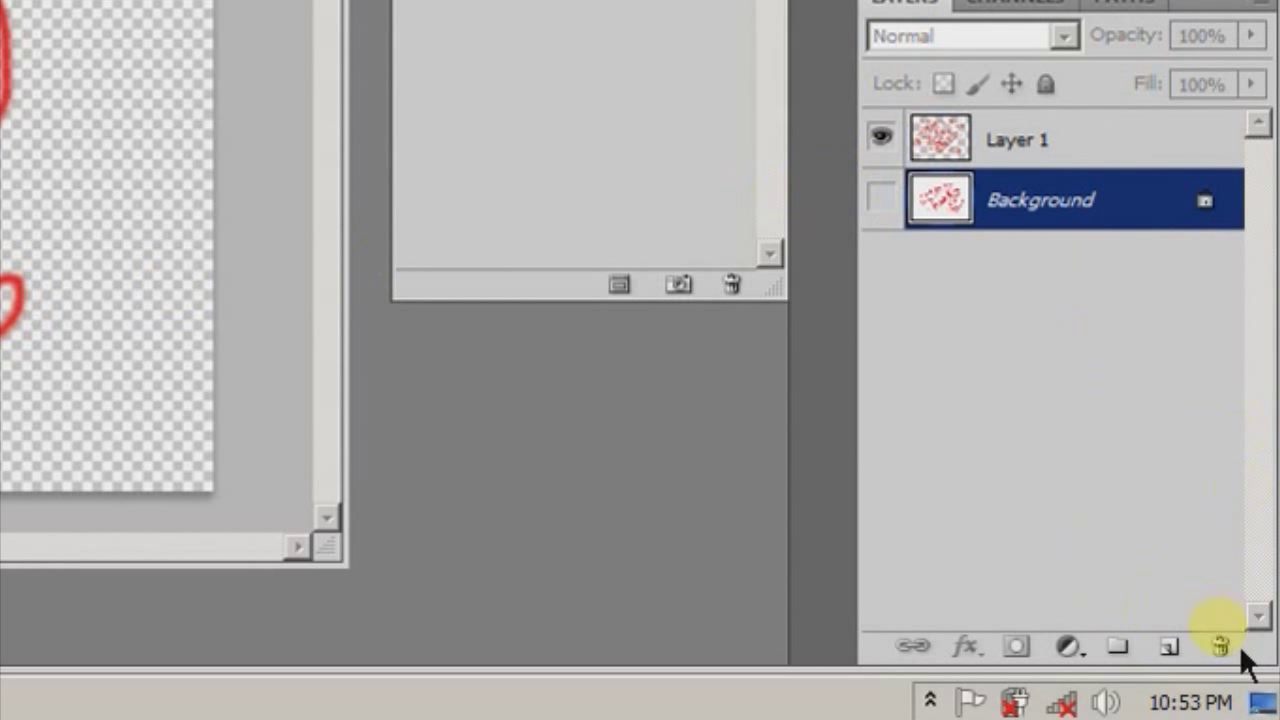
{"action": "left_click", "coordinate": [1222, 646]}
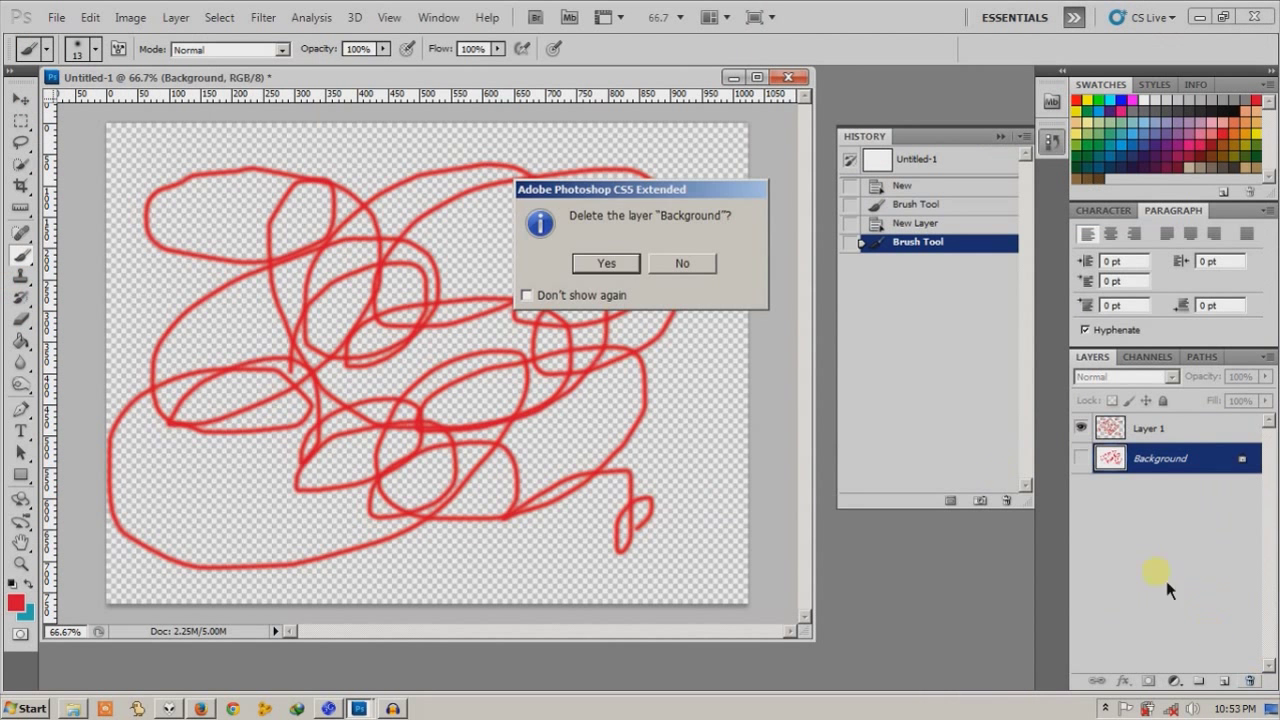
{"action": "left_click", "coordinate": [604, 264]}
{"action": "left_click", "coordinate": [1228, 684]}
{"action": "left_click_drag", "start_coordinate": [1150, 428], "coordinate": [1158, 470]}
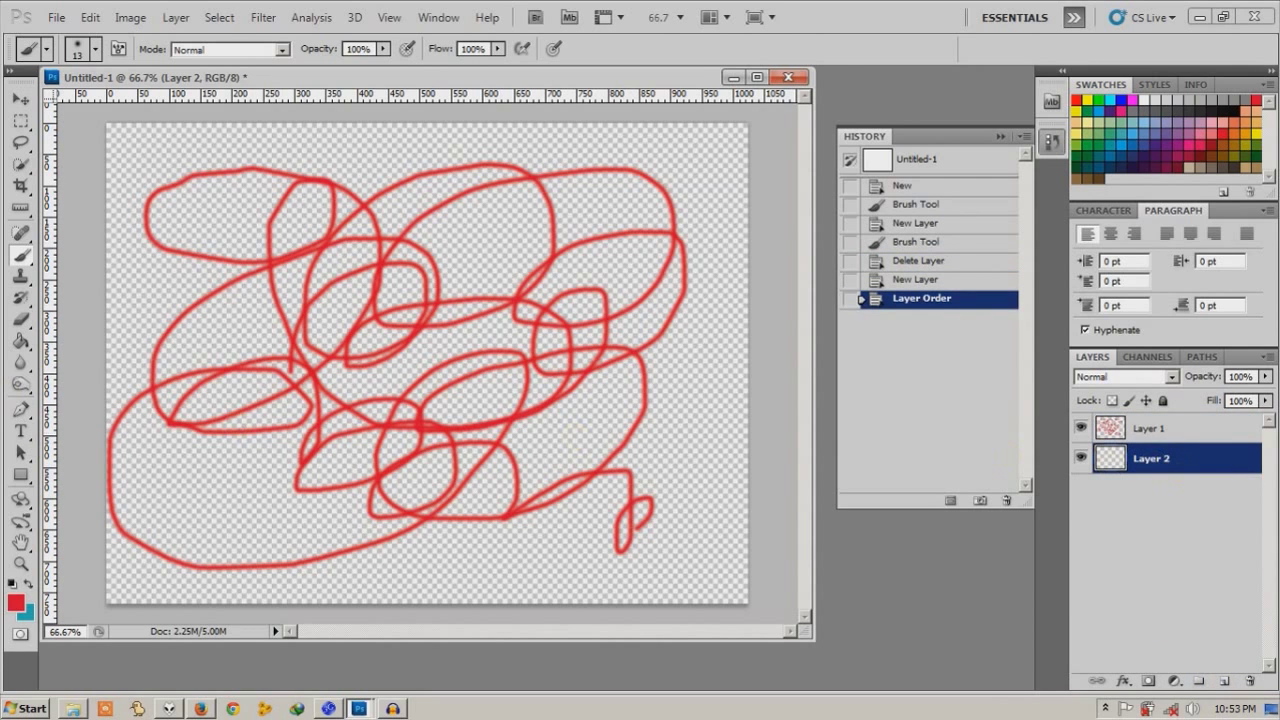
Fill Layer 2 with white using the Paint Bucket.
{"action": "left_click", "coordinate": [1144, 100]}
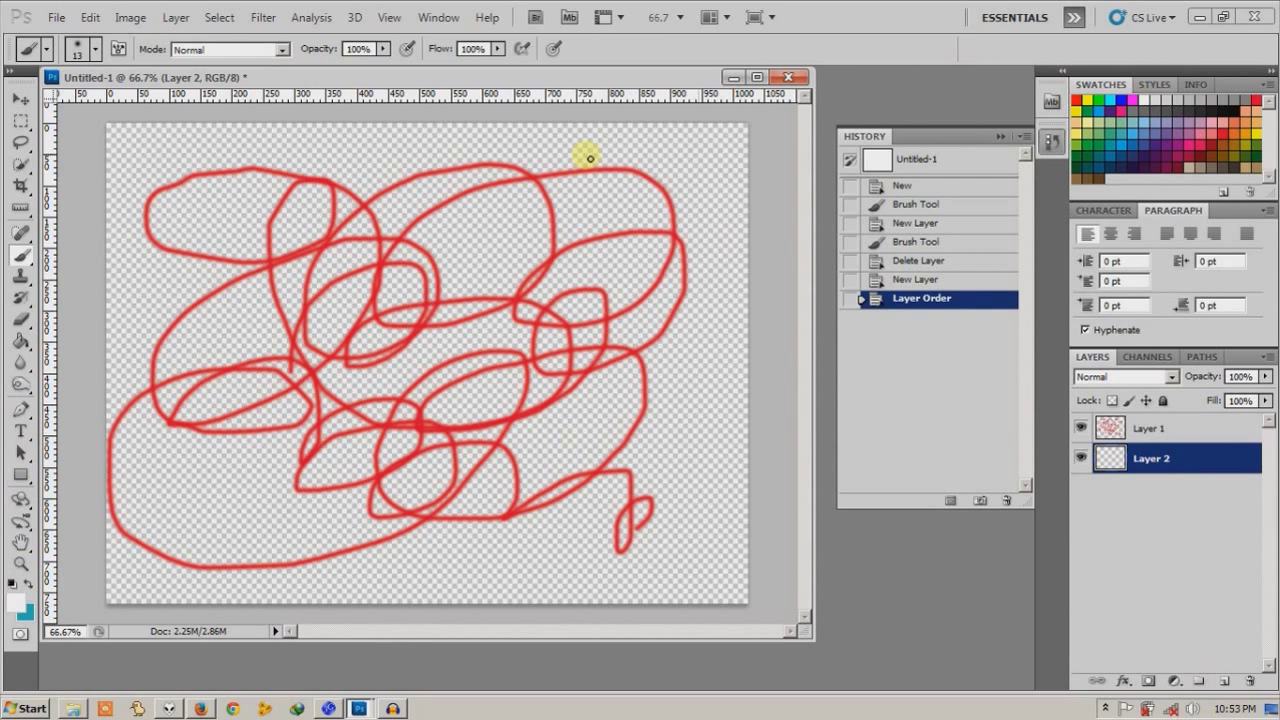
{"action": "left_click", "coordinate": [20, 340]}
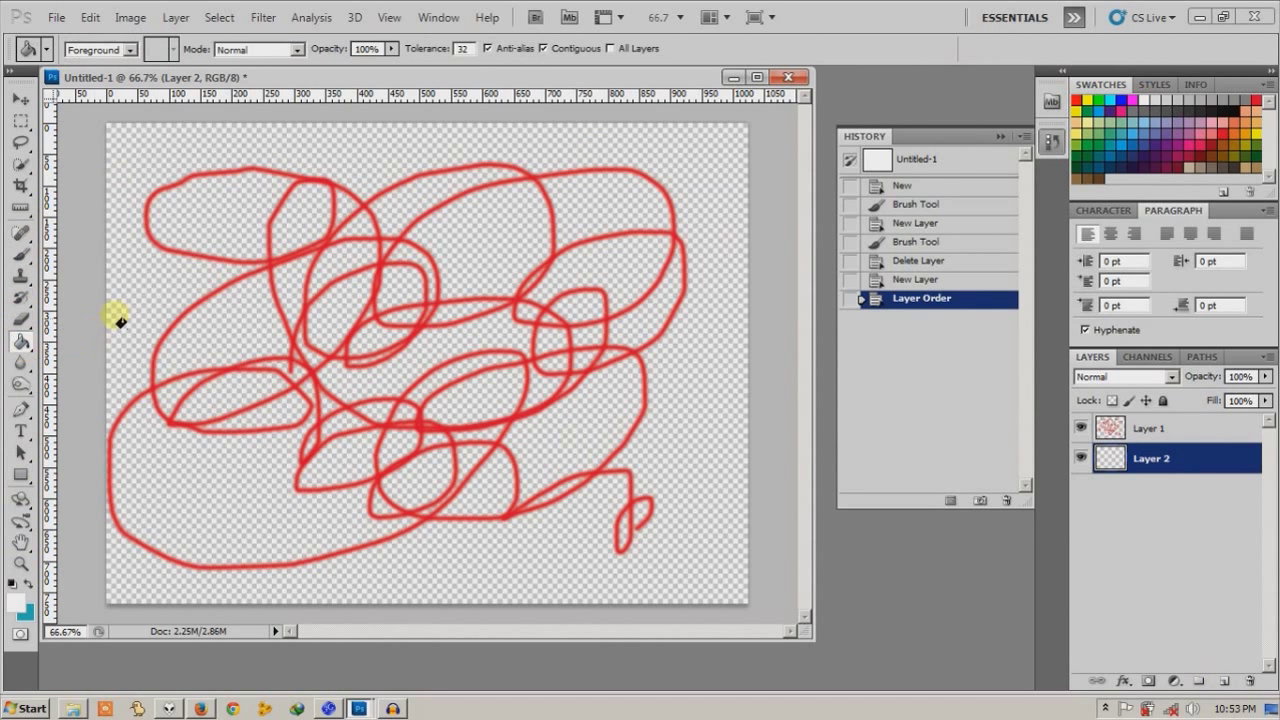
{"action": "left_click", "coordinate": [150, 300]}
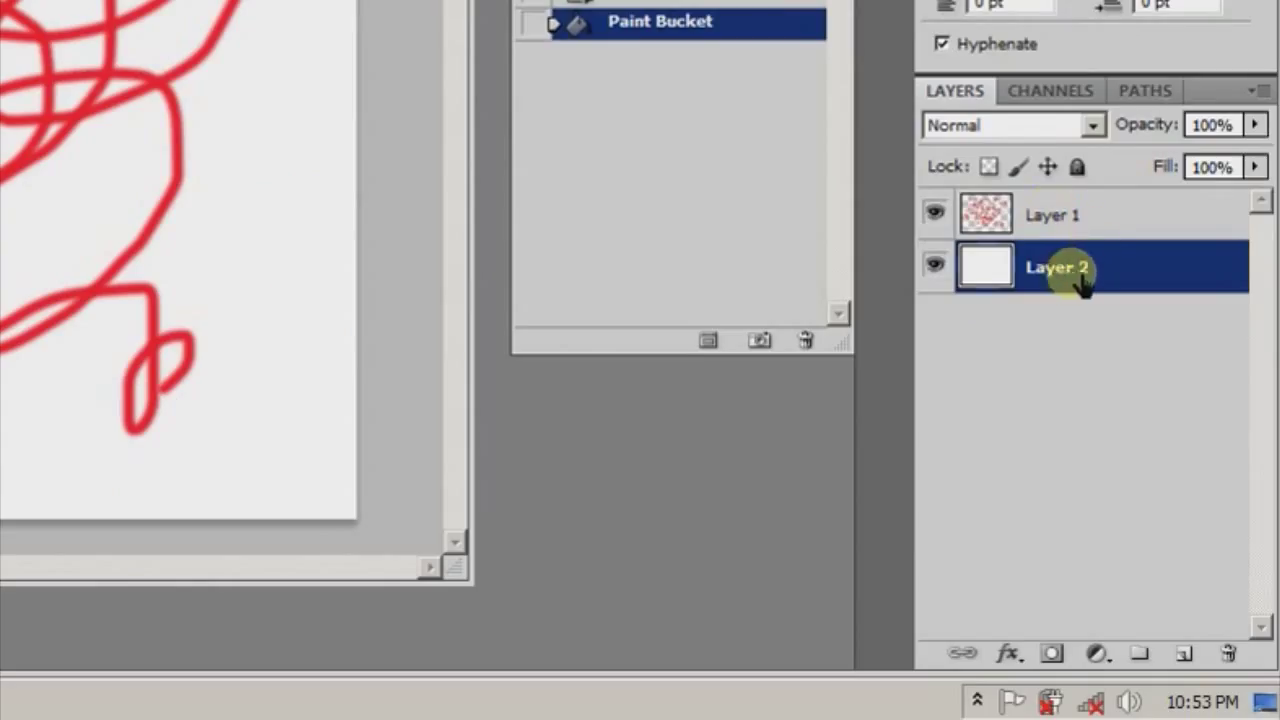
Rename Layer 2 to 'bg', leaving Layer 1's name unchanged, with bg active.
{"action": "double_click", "coordinate": [1160, 461]}
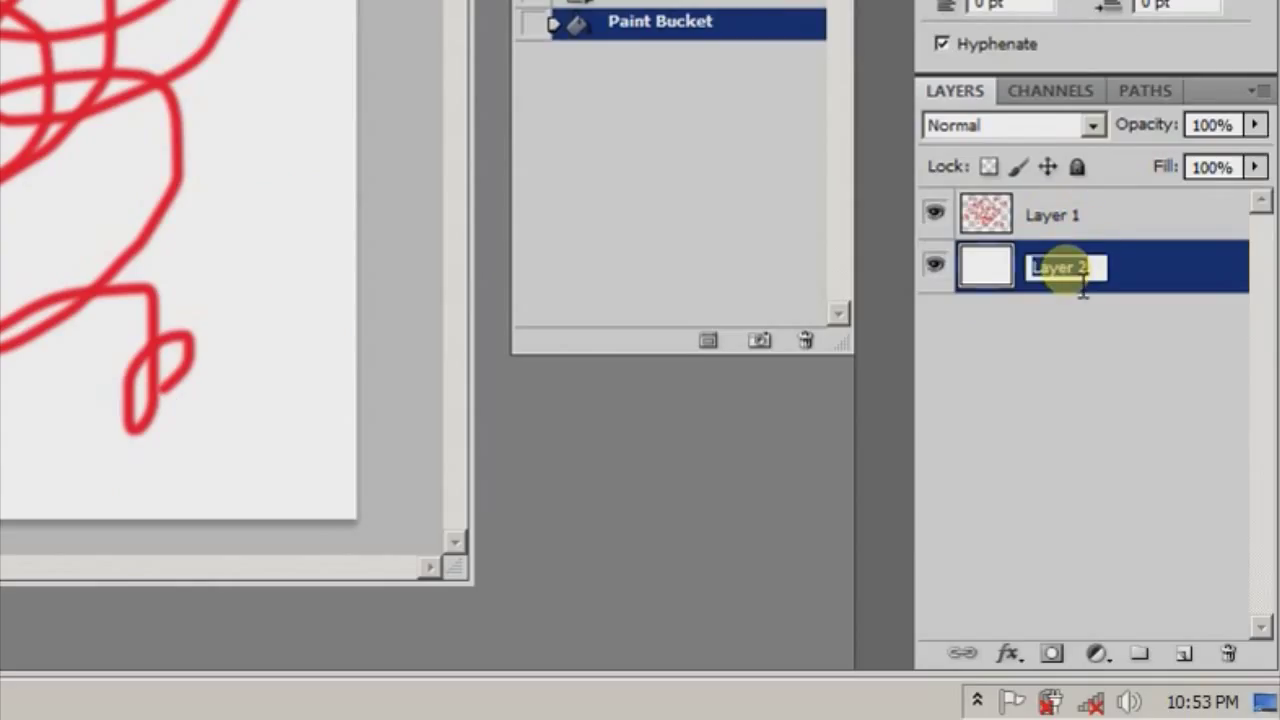
{"action": "type", "text": "b"}
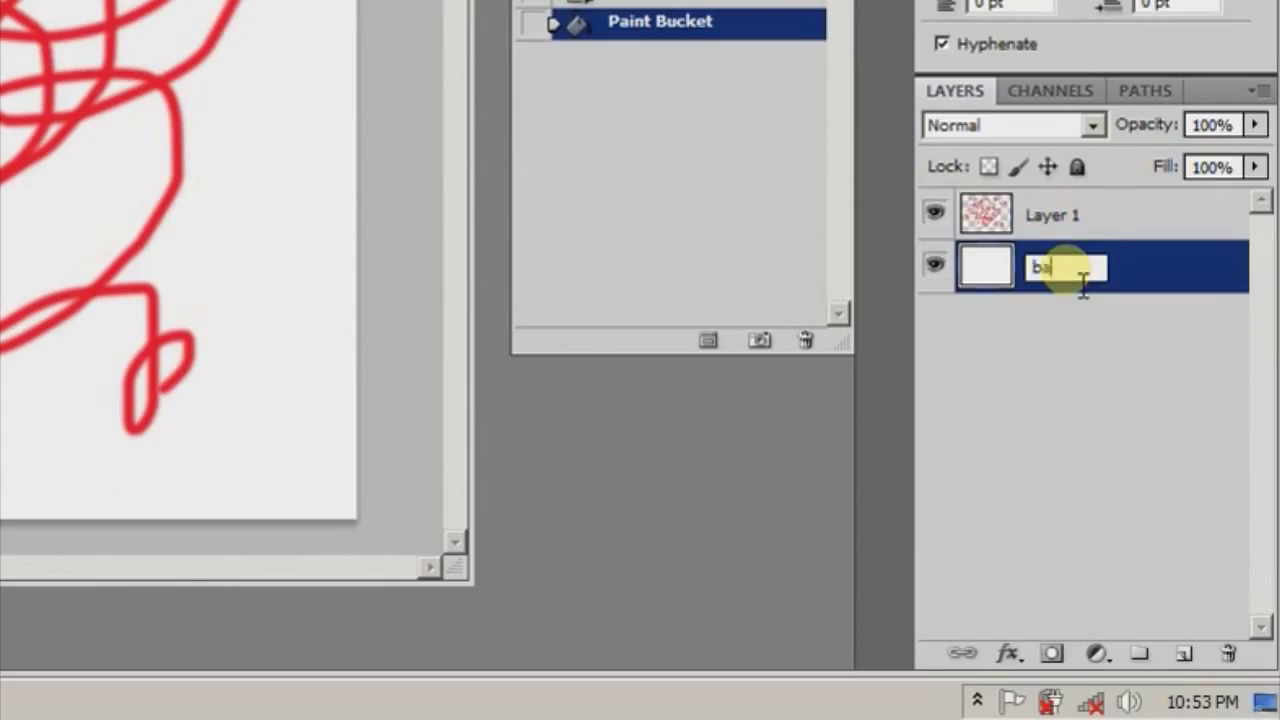
{"action": "type", "text": "g"}
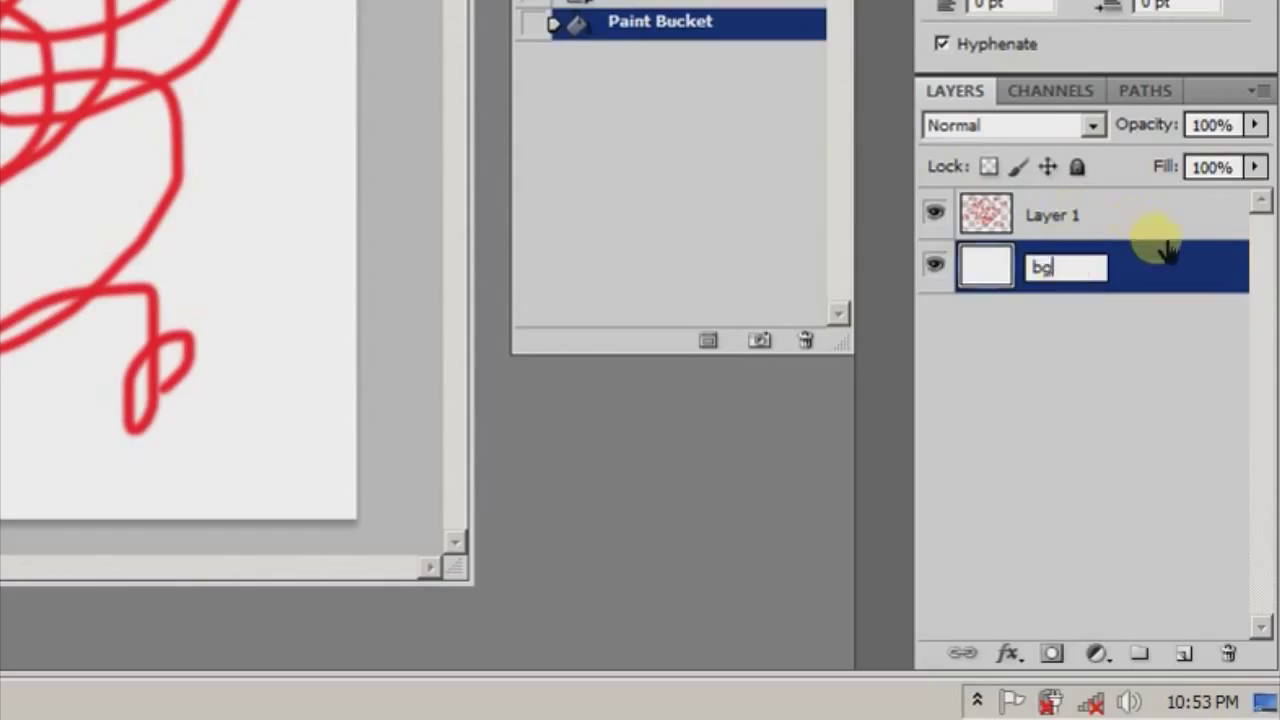
{"action": "left_click", "coordinate": [1113, 213]}
{"action": "double_click", "coordinate": [1088, 213]}
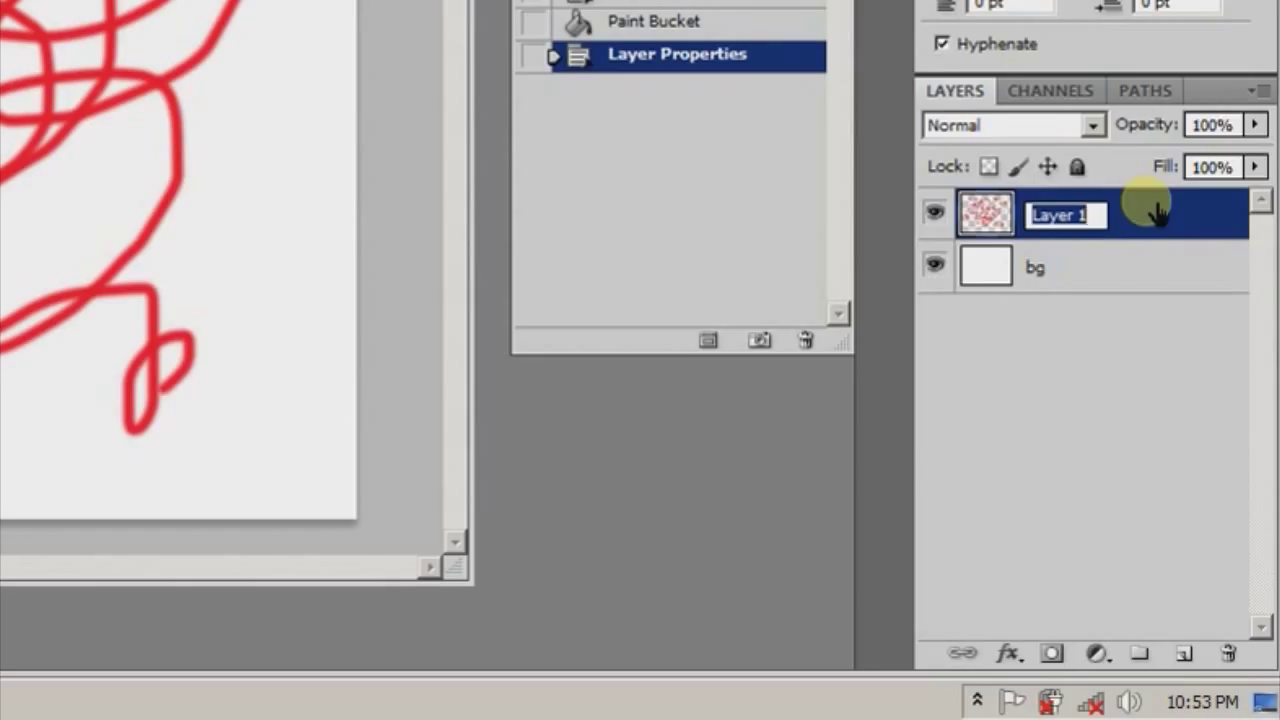
{"action": "left_click", "coordinate": [1190, 218]}
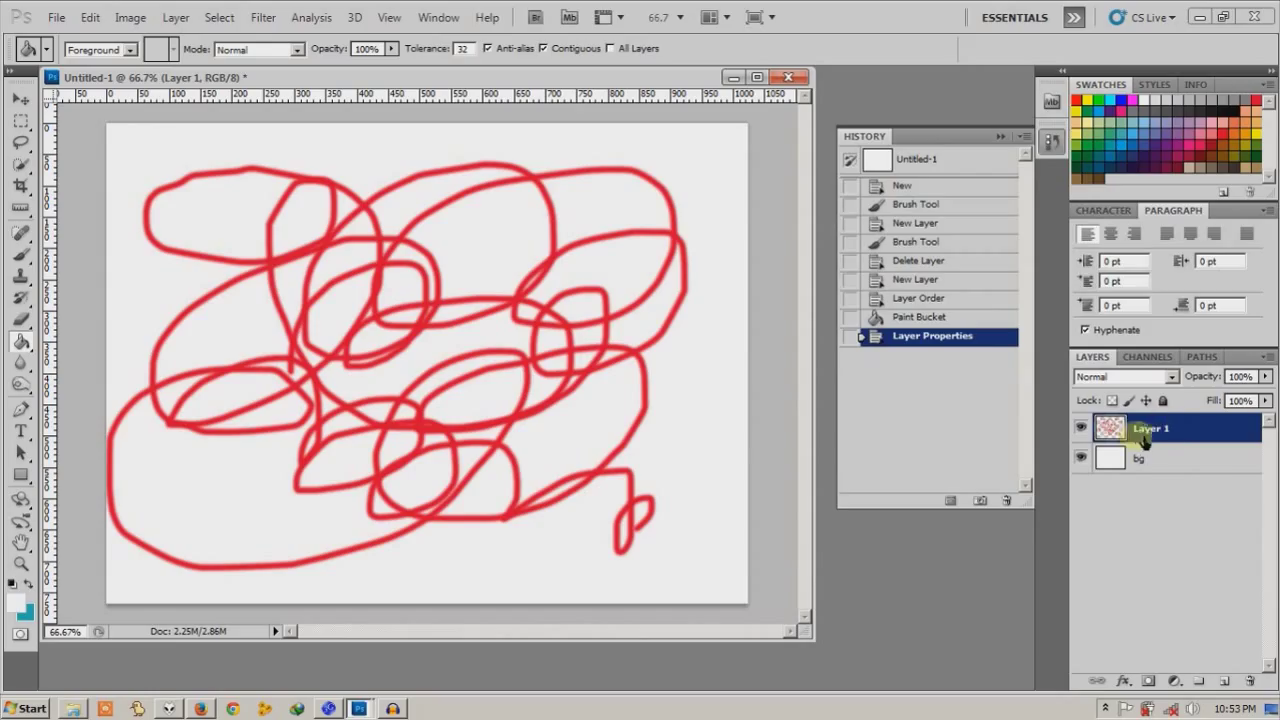
{"action": "left_click", "coordinate": [1168, 468]}
{"action": "left_click", "coordinate": [1158, 430]}
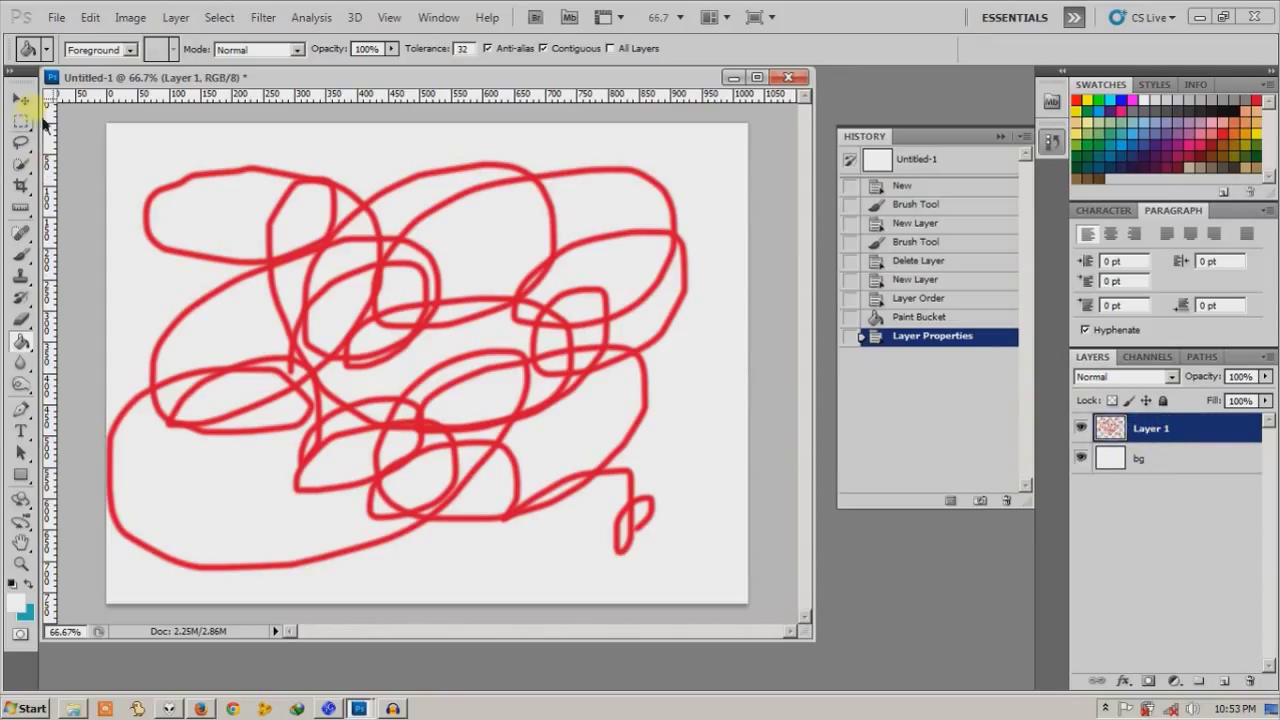
{"action": "left_click", "coordinate": [1148, 460]}
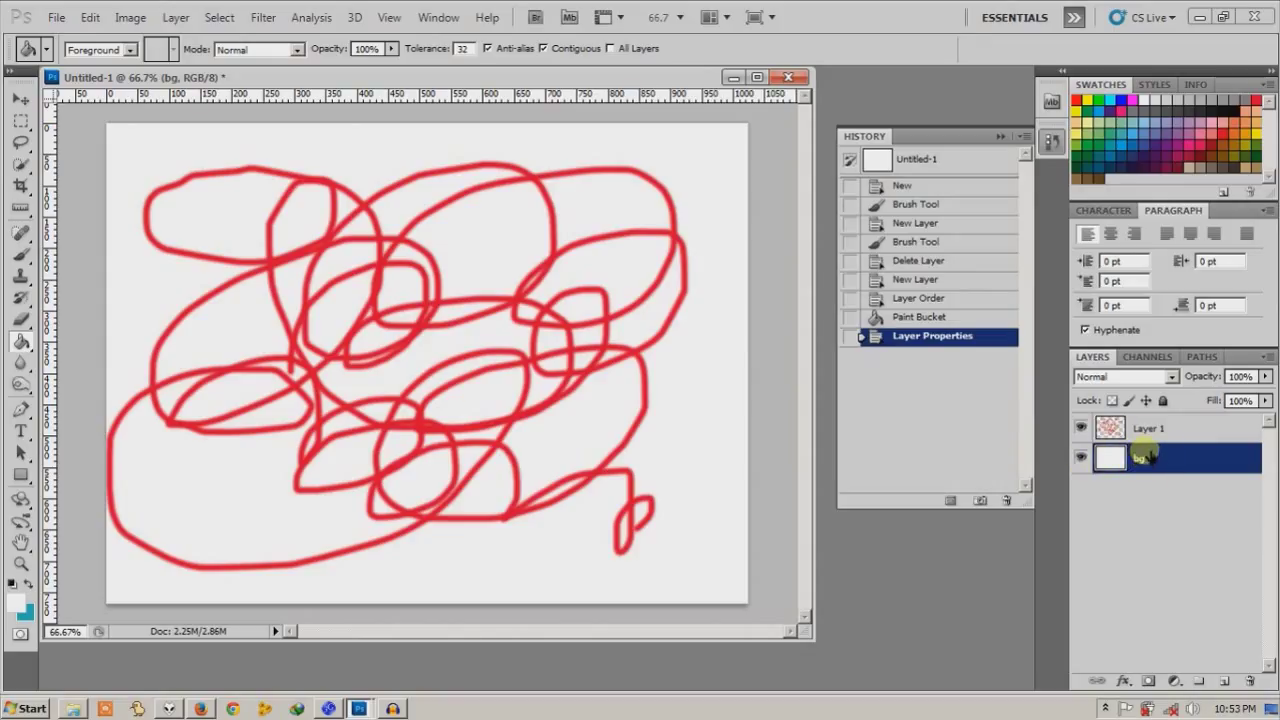
Move Layer 1's red scribbles to the right and add a new empty Layer 2 above it.
{"action": "left_click", "coordinate": [1150, 429]}
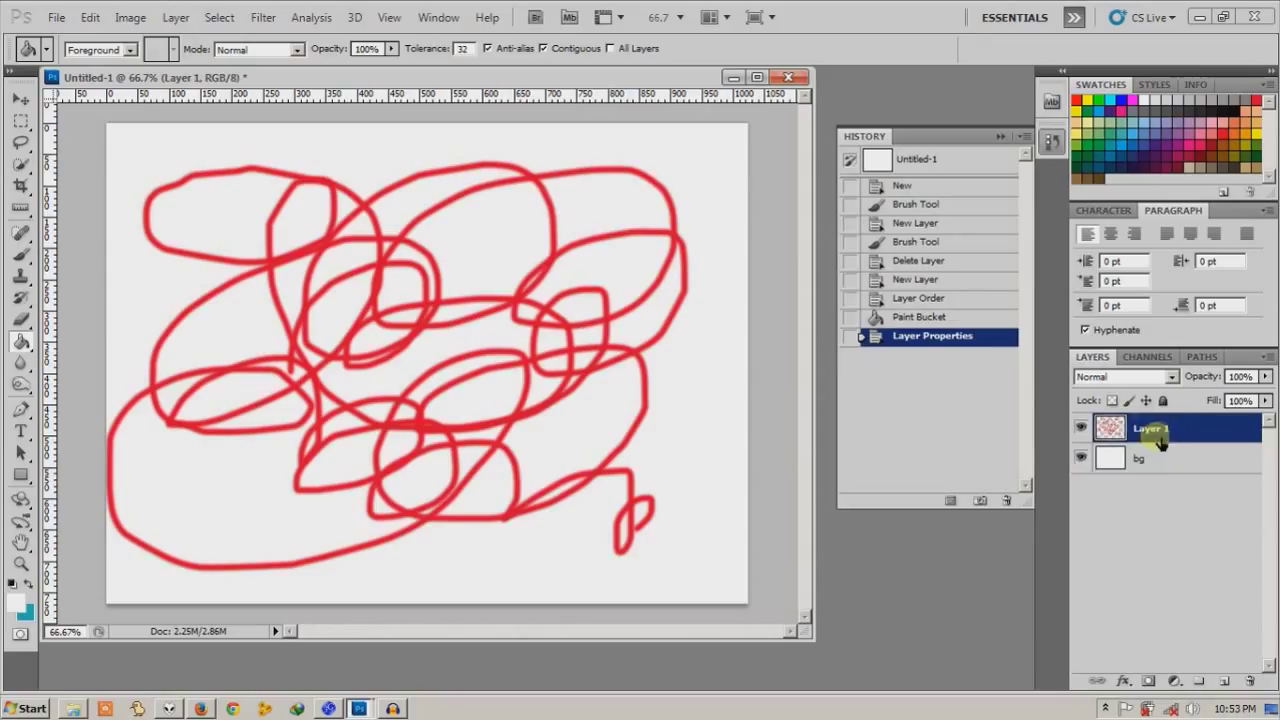
{"action": "left_click", "coordinate": [1162, 459]}
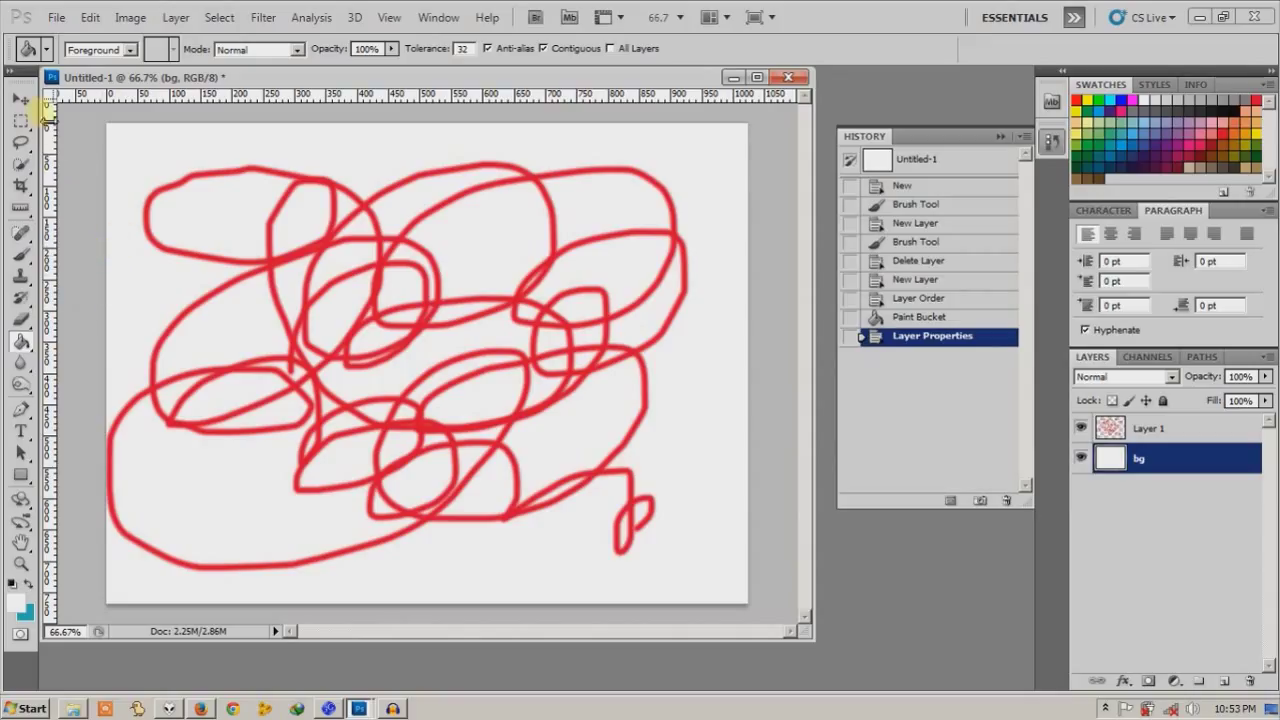
{"action": "left_click", "coordinate": [1165, 432]}
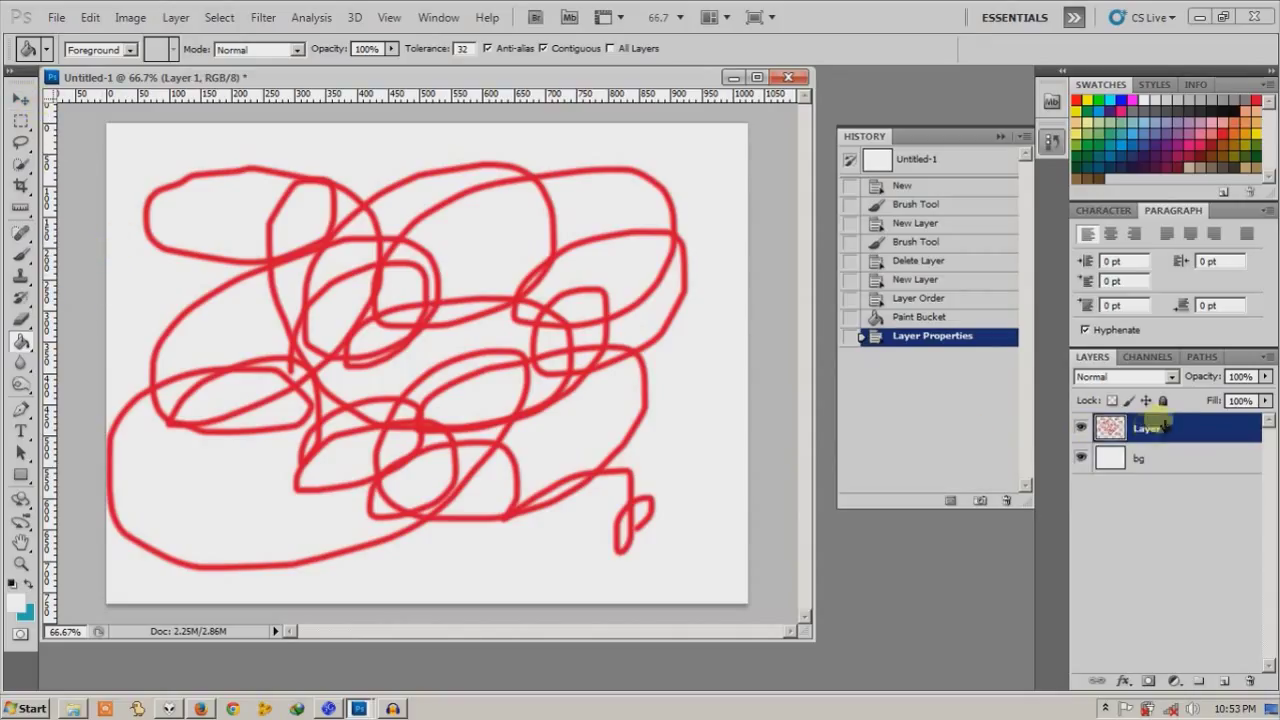
{"action": "left_click", "coordinate": [21, 100]}
{"action": "mouse_move", "coordinate": [280, 257]}
{"action": "left_mouse_down"}
{"action": "mouse_move", "coordinate": [309, 320]}
{"action": "mouse_move", "coordinate": [182, 346]}
{"action": "mouse_move", "coordinate": [294, 282]}
{"action": "mouse_move", "coordinate": [297, 229]}
{"action": "mouse_move", "coordinate": [345, 245]}
{"action": "mouse_move", "coordinate": [249, 337]}
{"action": "mouse_move", "coordinate": [405, 230]}
{"action": "left_mouse_up"}
{"action": "left_click_drag", "start_coordinate": [395, 230], "coordinate": [389, 230]}
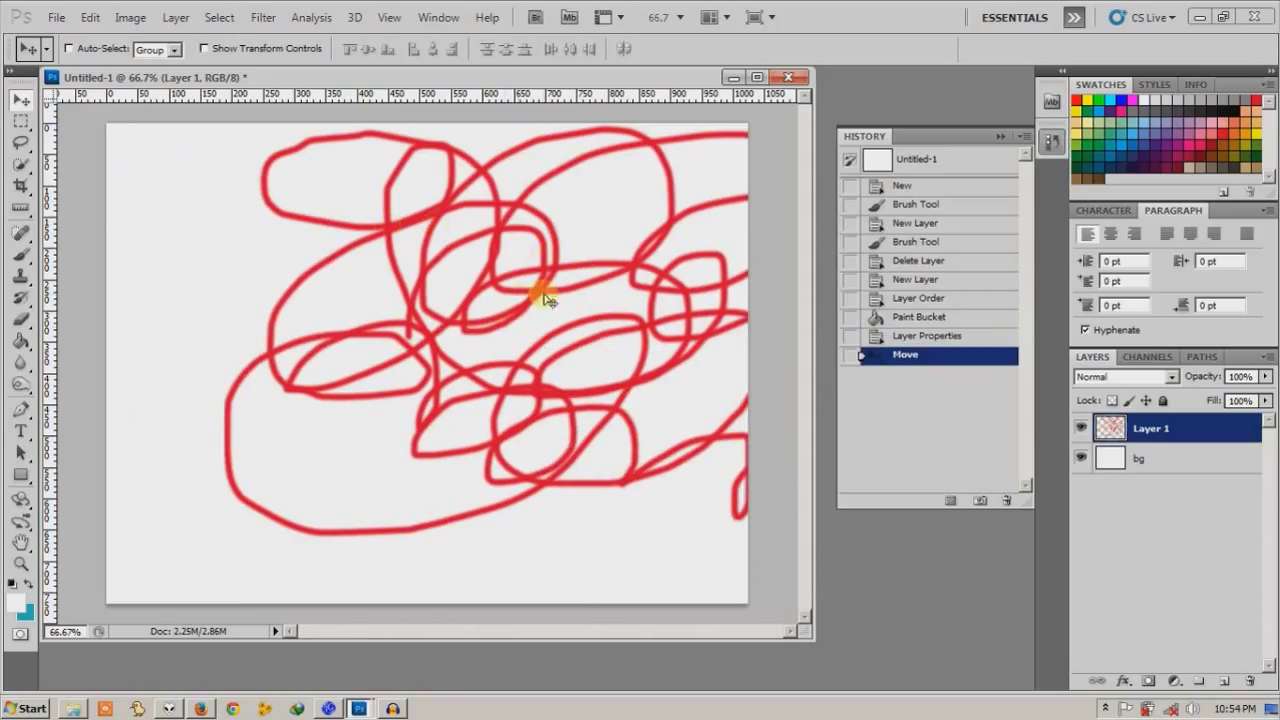
{"action": "left_click", "coordinate": [1226, 681]}
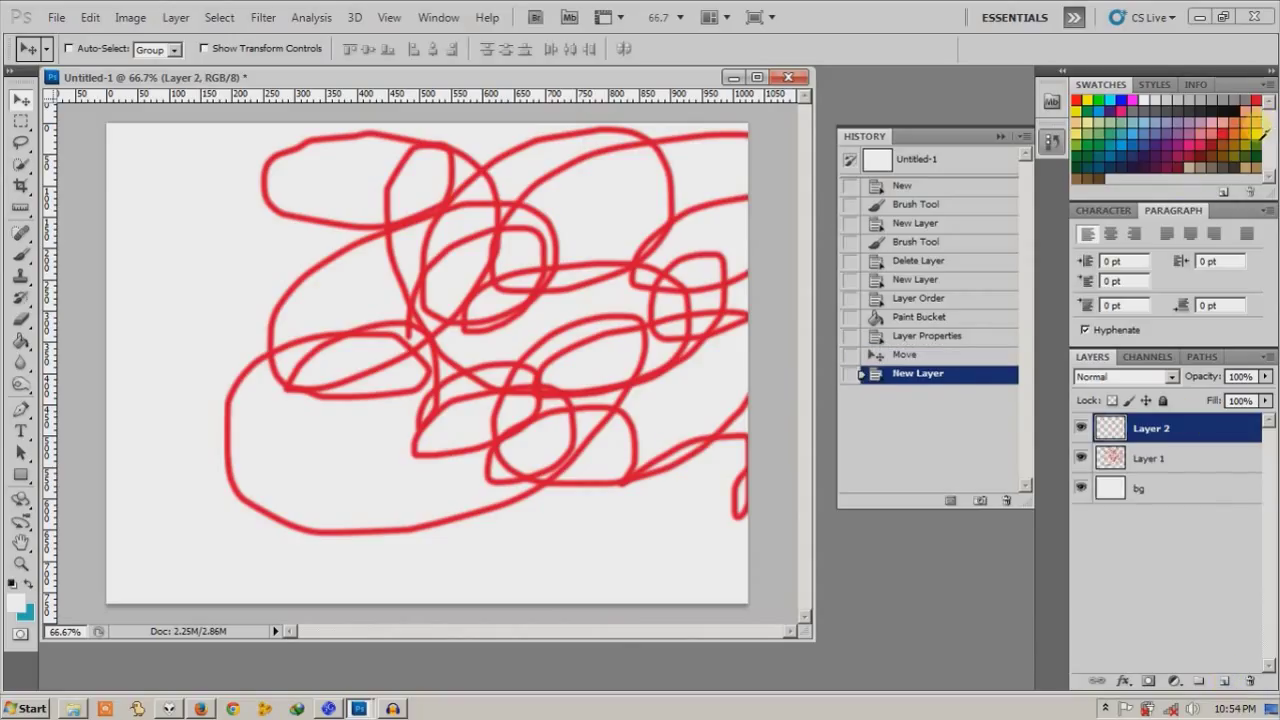
Brush yellow scribbles on Layer 2, then move them left and down.
{"action": "left_click", "coordinate": [22, 255]}
{"action": "mouse_move", "coordinate": [152, 310]}
{"action": "left_mouse_down"}
{"action": "mouse_move", "coordinate": [288, 396]}
{"action": "mouse_move", "coordinate": [407, 347]}
{"action": "mouse_move", "coordinate": [479, 519]}
{"action": "mouse_move", "coordinate": [591, 484]}
{"action": "mouse_move", "coordinate": [437, 516]}
{"action": "mouse_move", "coordinate": [547, 423]}
{"action": "mouse_move", "coordinate": [304, 215]}
{"action": "mouse_move", "coordinate": [158, 246]}
{"action": "mouse_move", "coordinate": [350, 363]}
{"action": "mouse_move", "coordinate": [545, 308]}
{"action": "mouse_move", "coordinate": [376, 360]}
{"action": "mouse_move", "coordinate": [546, 290]}
{"action": "mouse_move", "coordinate": [468, 360]}
{"action": "mouse_move", "coordinate": [503, 459]}
{"action": "mouse_move", "coordinate": [600, 472]}
{"action": "mouse_move", "coordinate": [558, 522]}
{"action": "mouse_move", "coordinate": [622, 570]}
{"action": "left_mouse_up"}
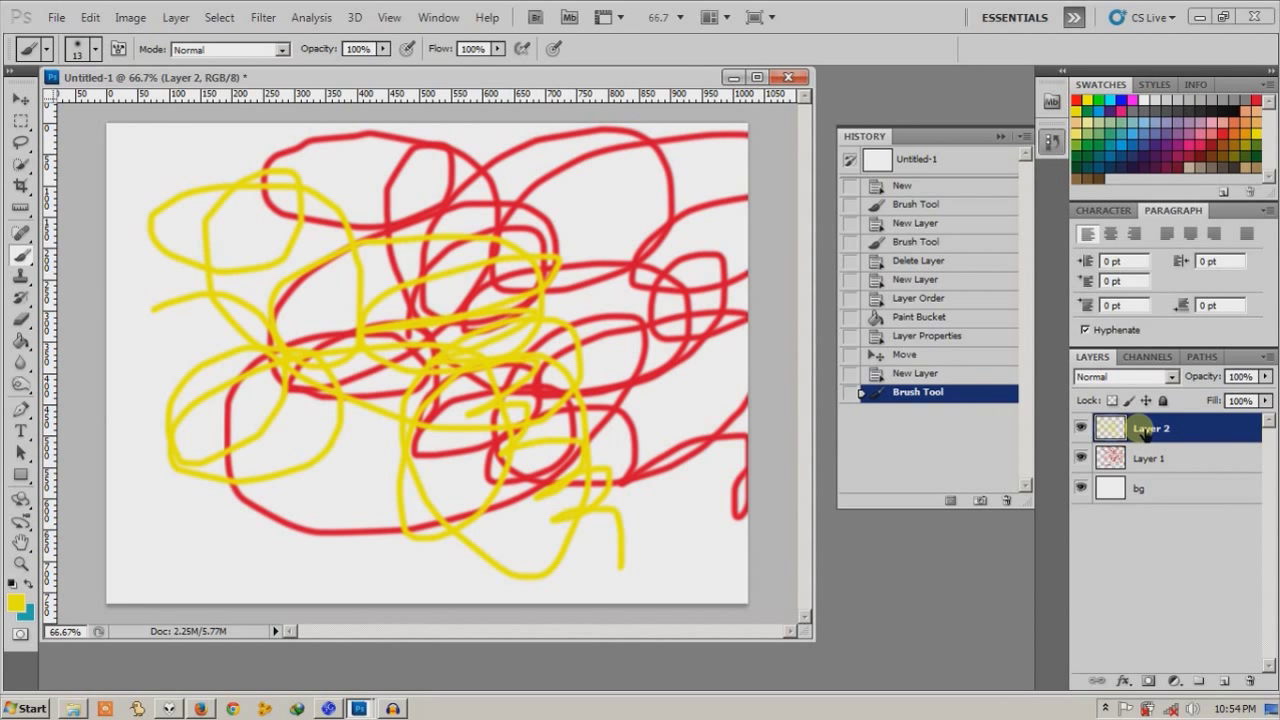
{"action": "left_click", "coordinate": [20, 100]}
{"action": "left_click_drag", "start_coordinate": [343, 291], "coordinate": [268, 372]}
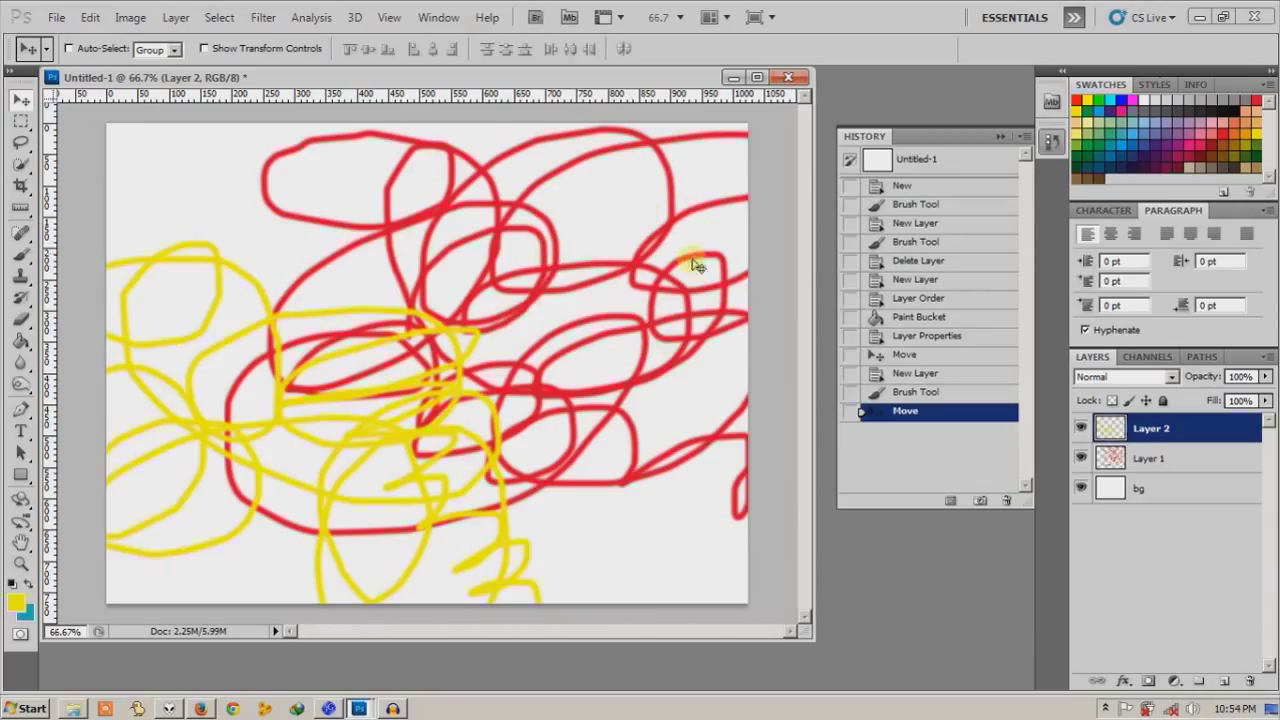
Select a rectangle across the canvas middle, bucket-fill it yellow, and deselect with Ctrl+D.
{"action": "left_click", "coordinate": [20, 122]}
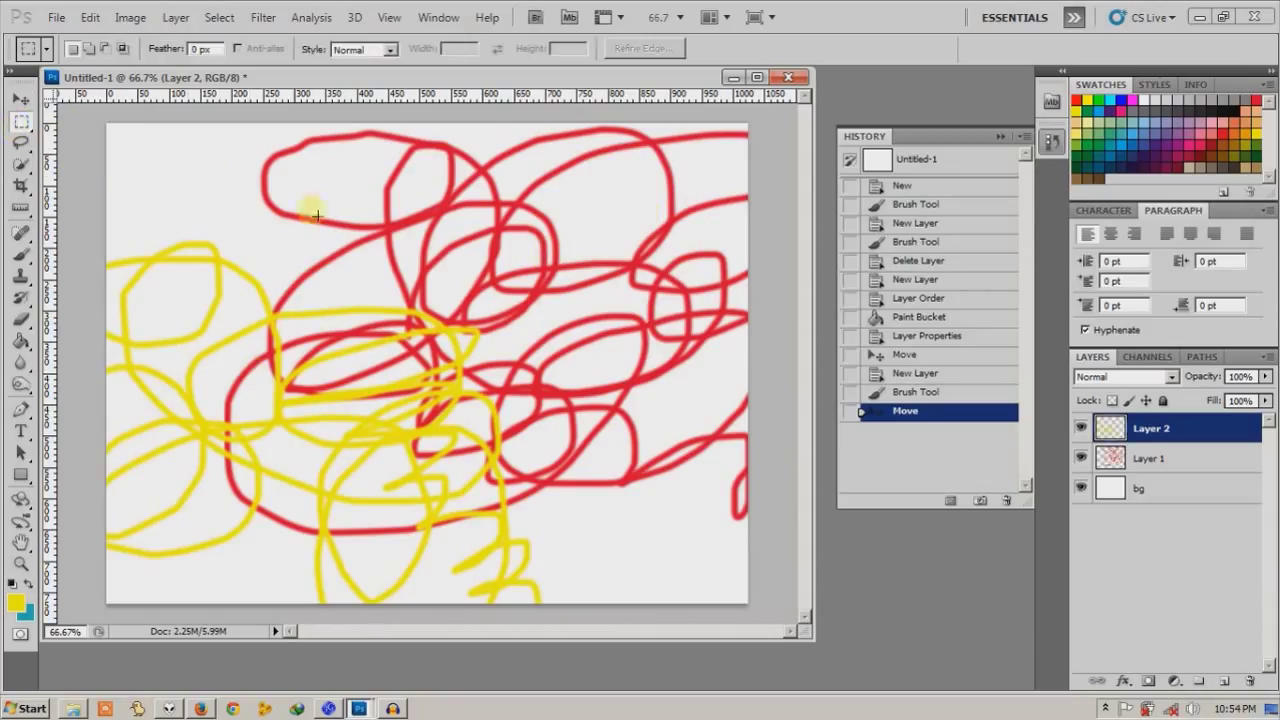
{"action": "mouse_move", "coordinate": [194, 237]}
{"action": "left_mouse_down"}
{"action": "mouse_move", "coordinate": [578, 531]}
{"action": "mouse_move", "coordinate": [614, 530]}
{"action": "left_mouse_up"}
{"action": "left_click", "coordinate": [21, 340]}
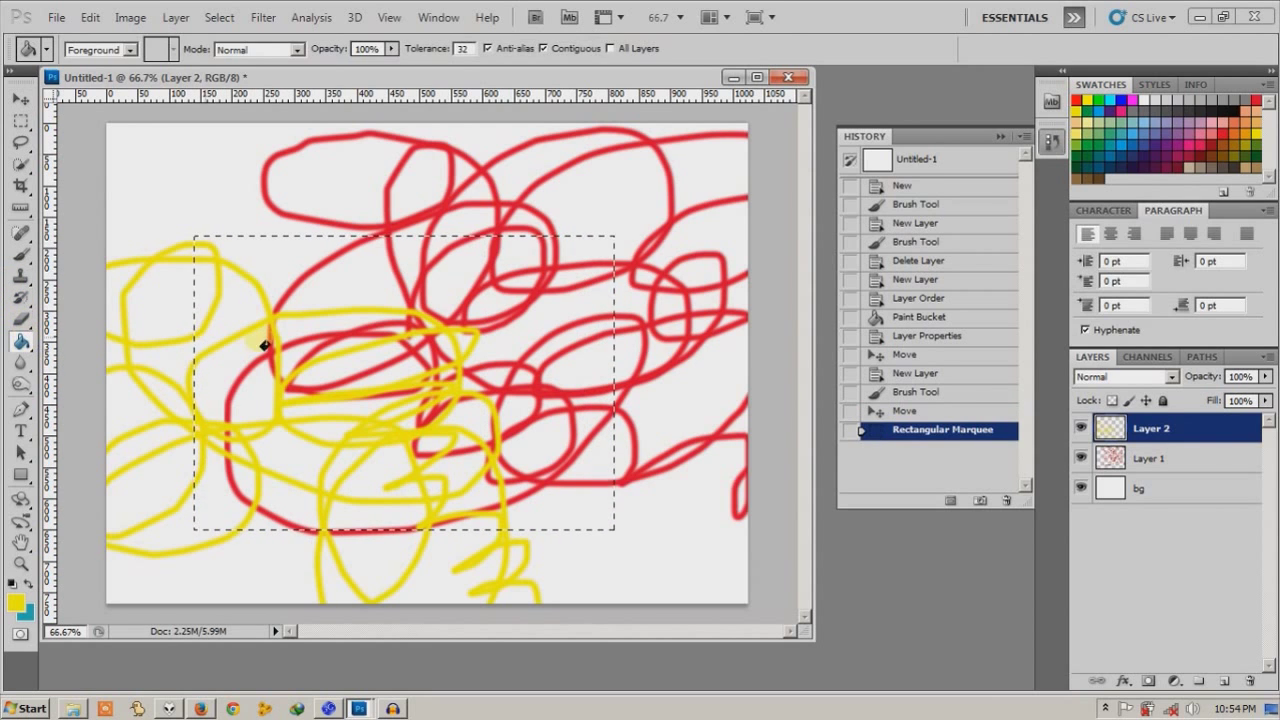
{"action": "left_click", "coordinate": [310, 345]}
{"action": "left_click", "coordinate": [420, 291]}
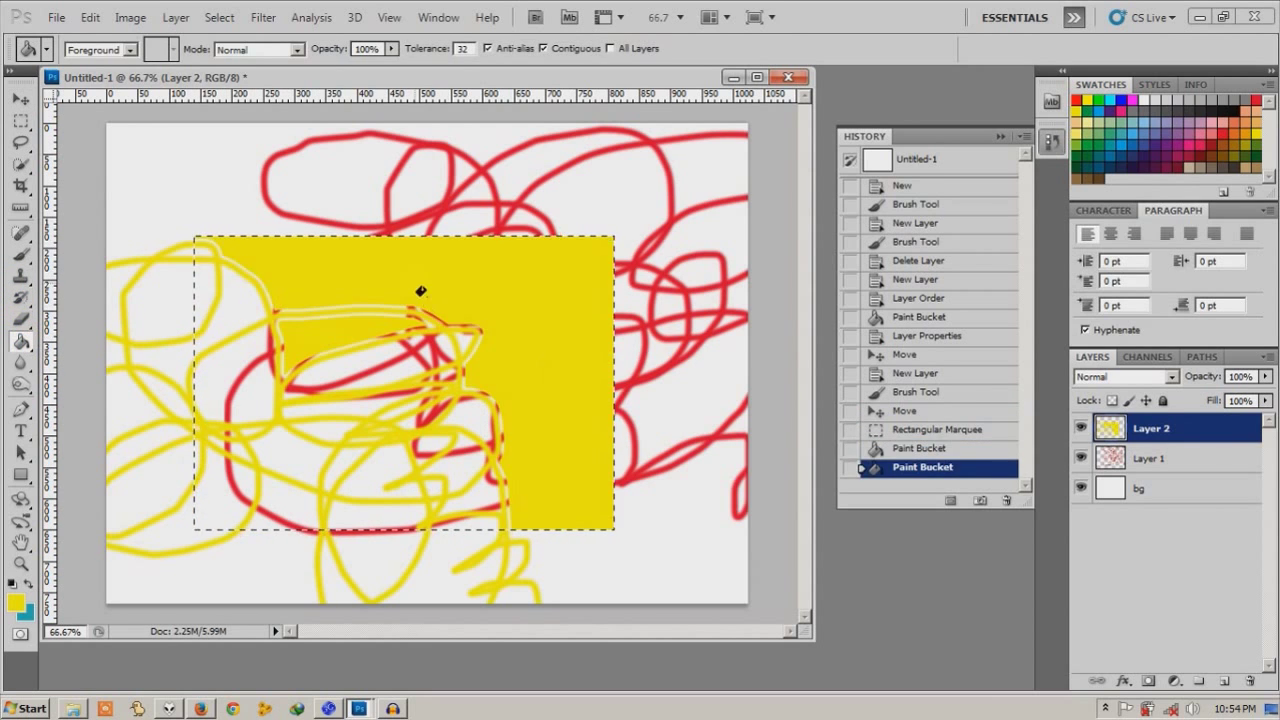
{"action": "left_click", "coordinate": [20, 186]}
{"action": "key", "text": "ctrl+d"}
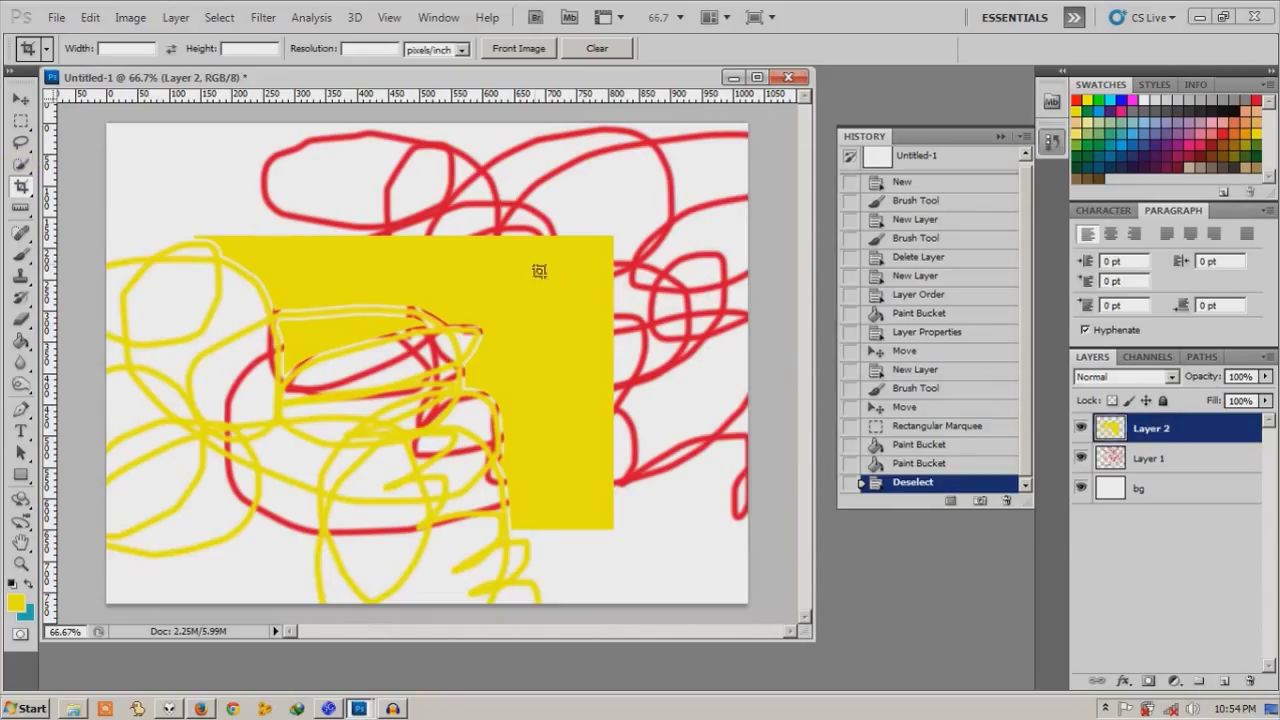
{"action": "left_click", "coordinate": [1082, 428]}
{"action": "left_click", "coordinate": [1081, 428]}
{"action": "left_click", "coordinate": [1088, 458]}
{"action": "left_click", "coordinate": [1088, 458]}
{"action": "left_click", "coordinate": [1081, 428]}
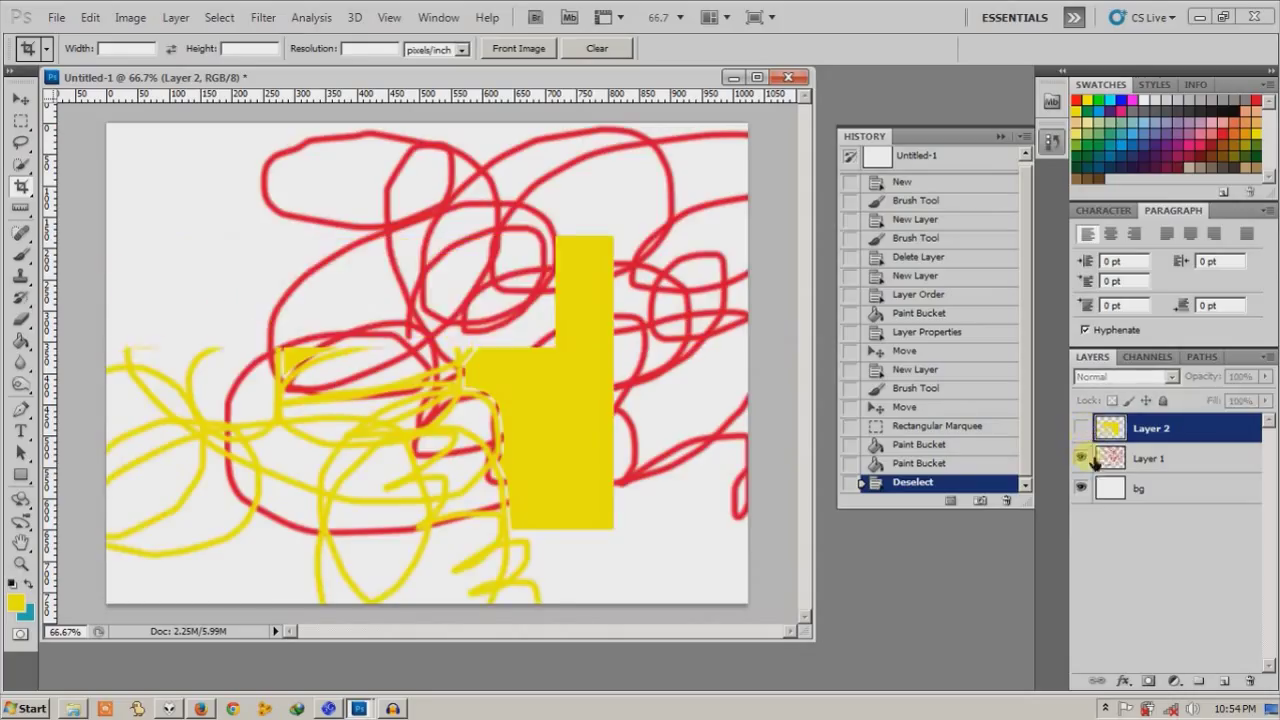
{"action": "left_click", "coordinate": [1088, 458]}
{"action": "left_click", "coordinate": [1081, 428]}
{"action": "left_click", "coordinate": [1081, 458]}
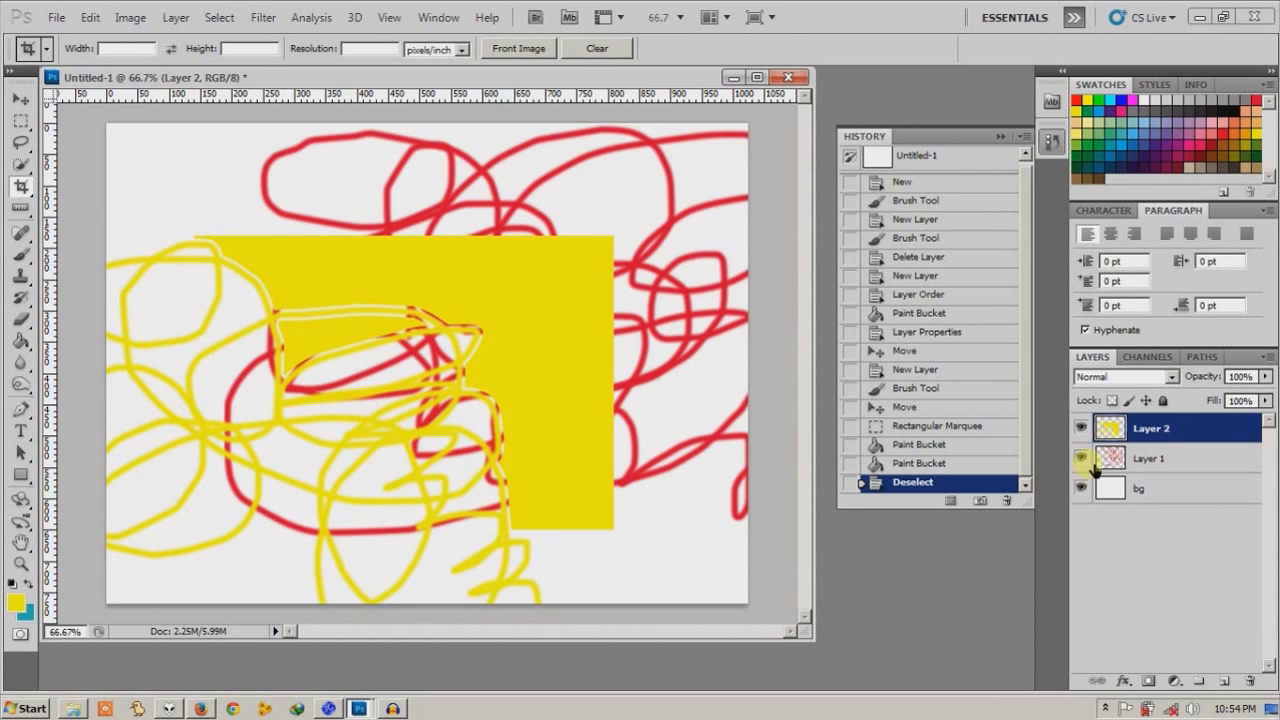
{"action": "left_click", "coordinate": [1082, 488]}
{"action": "left_click", "coordinate": [1082, 488]}
{"action": "left_click", "coordinate": [1202, 488]}
{"action": "left_click", "coordinate": [1172, 460]}
{"action": "left_click", "coordinate": [1165, 428]}
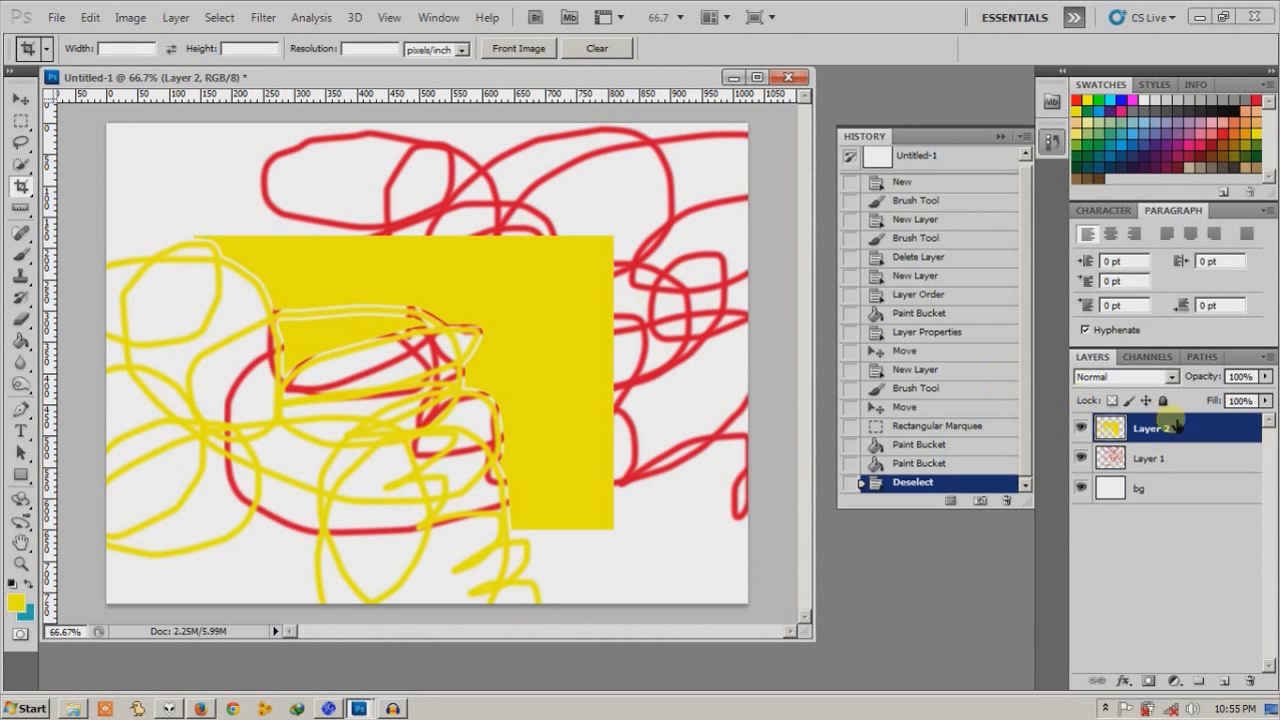
{"action": "left_click", "coordinate": [22, 102]}
Nudge Layer 2's yellow content slightly upward.
{"action": "mouse_move", "coordinate": [351, 289]}
{"action": "left_mouse_down"}
{"action": "mouse_move", "coordinate": [259, 224]}
{"action": "mouse_move", "coordinate": [422, 216]}
{"action": "mouse_move", "coordinate": [366, 274]}
{"action": "mouse_move", "coordinate": [386, 234]}
{"action": "mouse_move", "coordinate": [400, 277]}
{"action": "mouse_move", "coordinate": [346, 264]}
{"action": "left_mouse_up"}
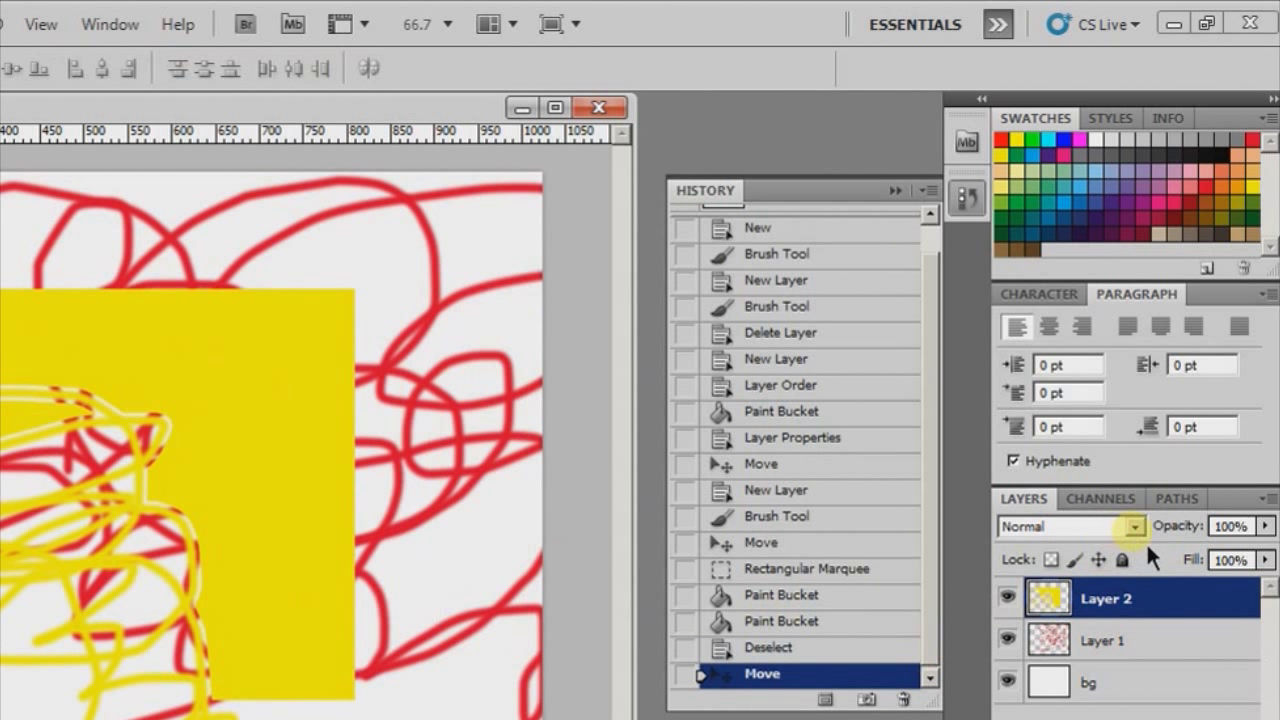
{"action": "left_click", "coordinate": [1135, 526]}
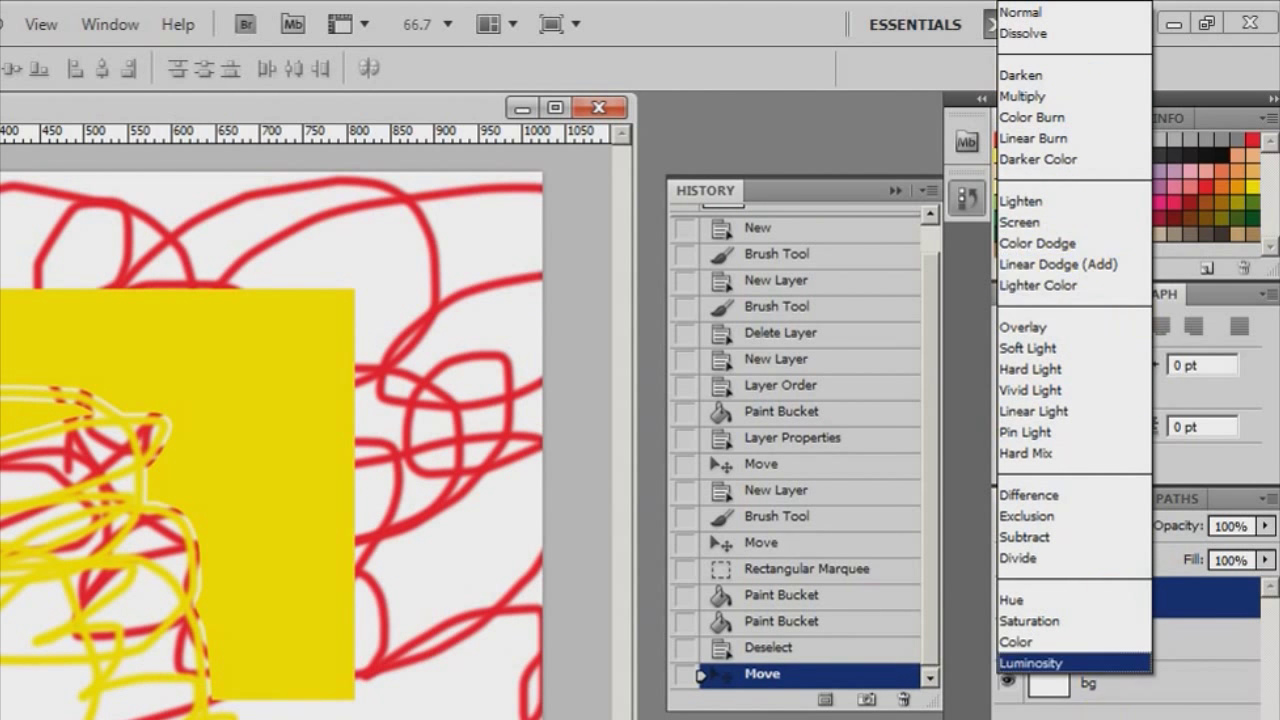
{"action": "key", "text": "Escape"}
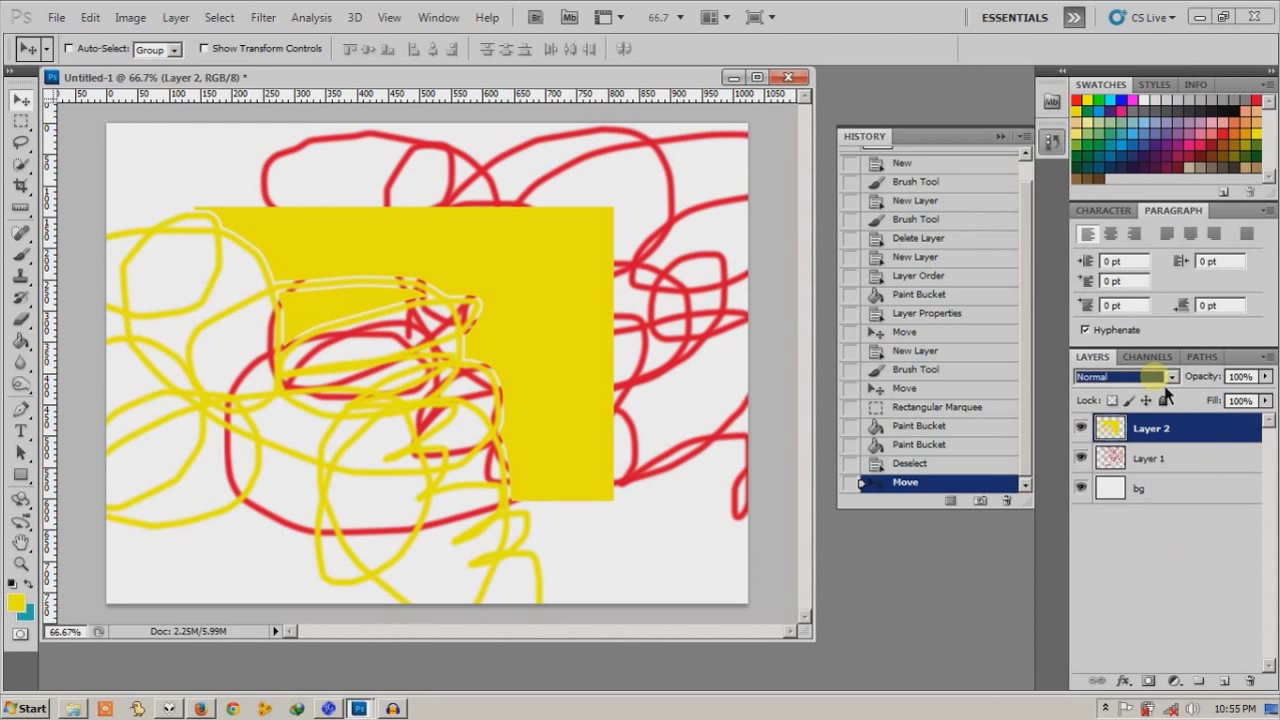
Try Overlay on Layer 2, then settle on the Multiply blend mode.
{"action": "left_click", "coordinate": [1150, 377]}
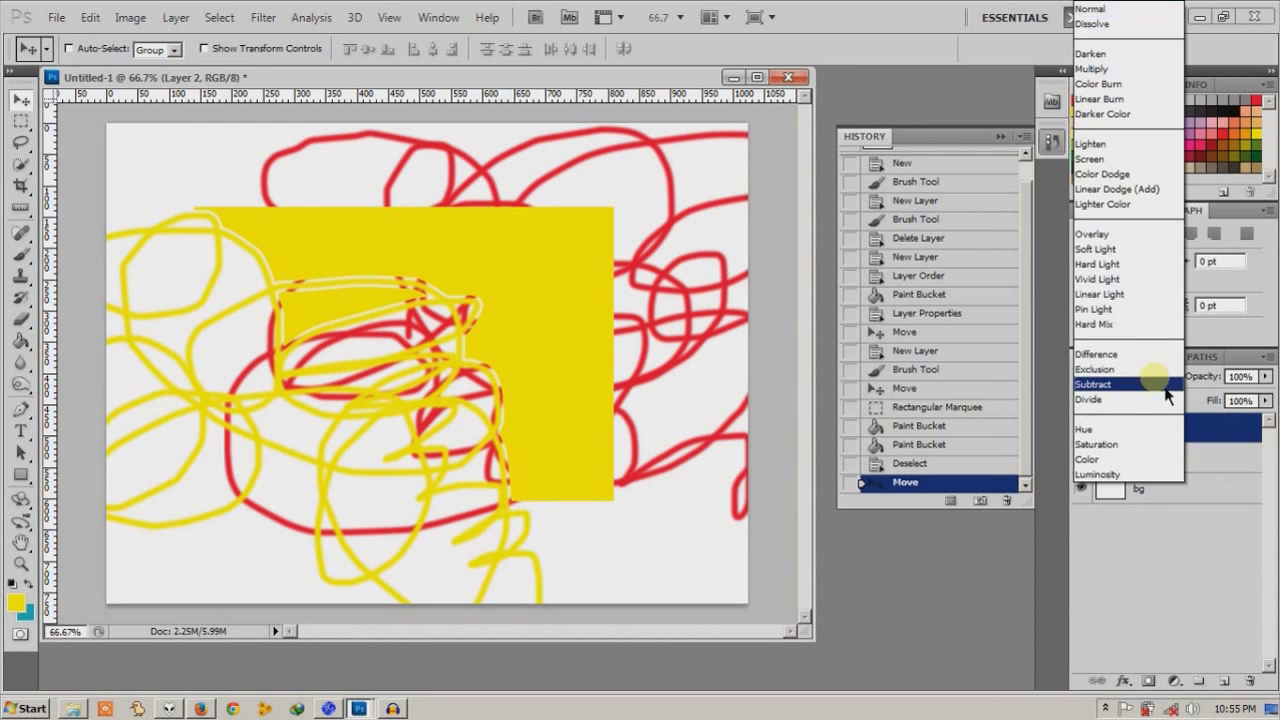
{"action": "left_click", "coordinate": [1122, 236]}
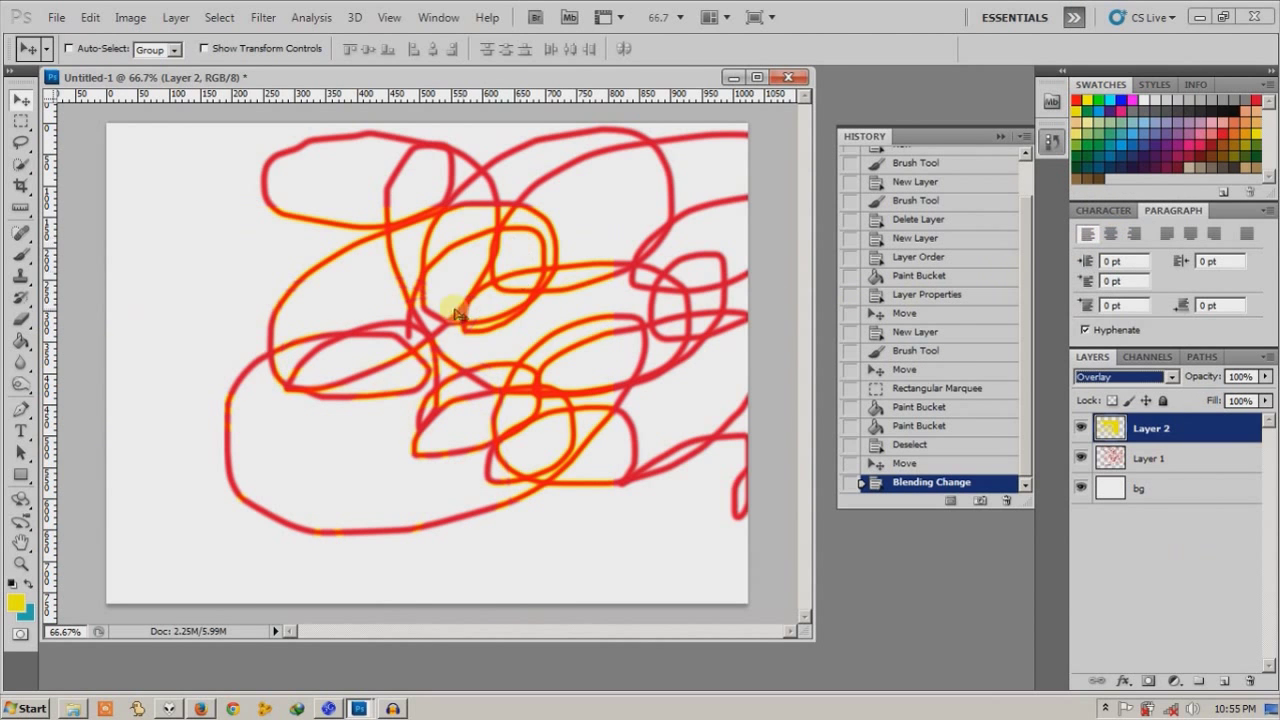
{"action": "left_click", "coordinate": [1115, 378]}
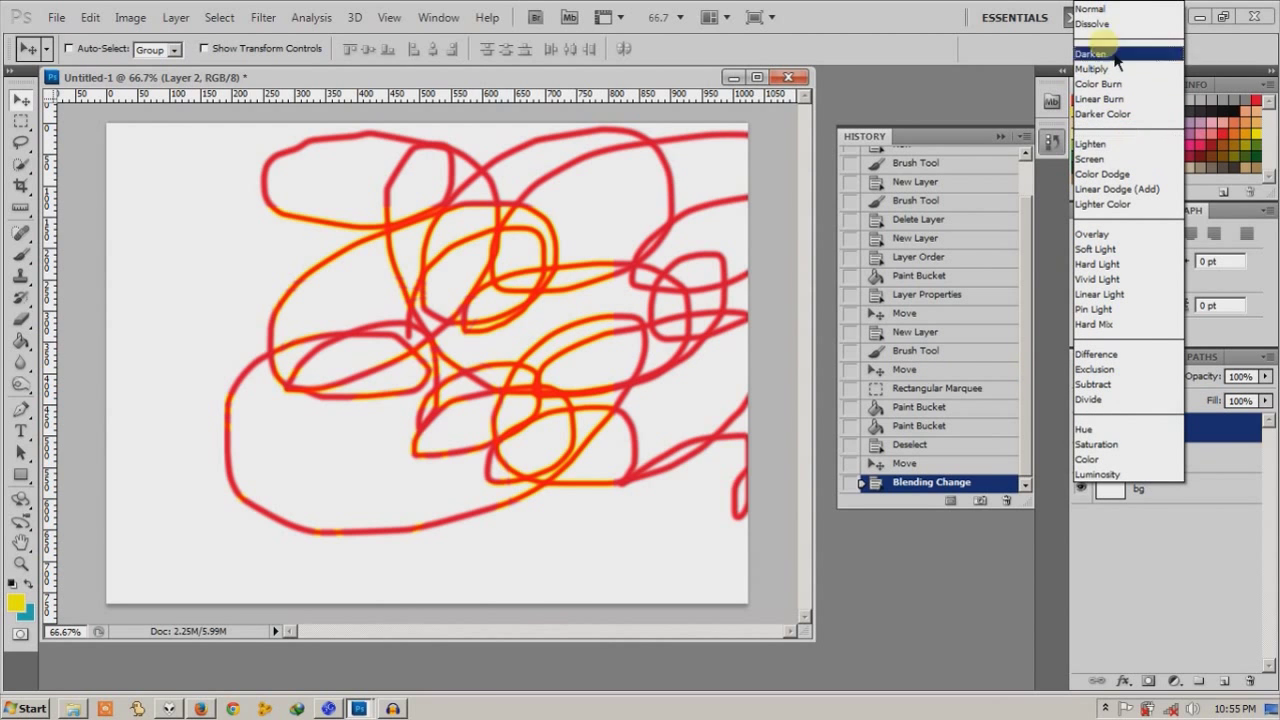
{"action": "left_click", "coordinate": [1100, 69]}
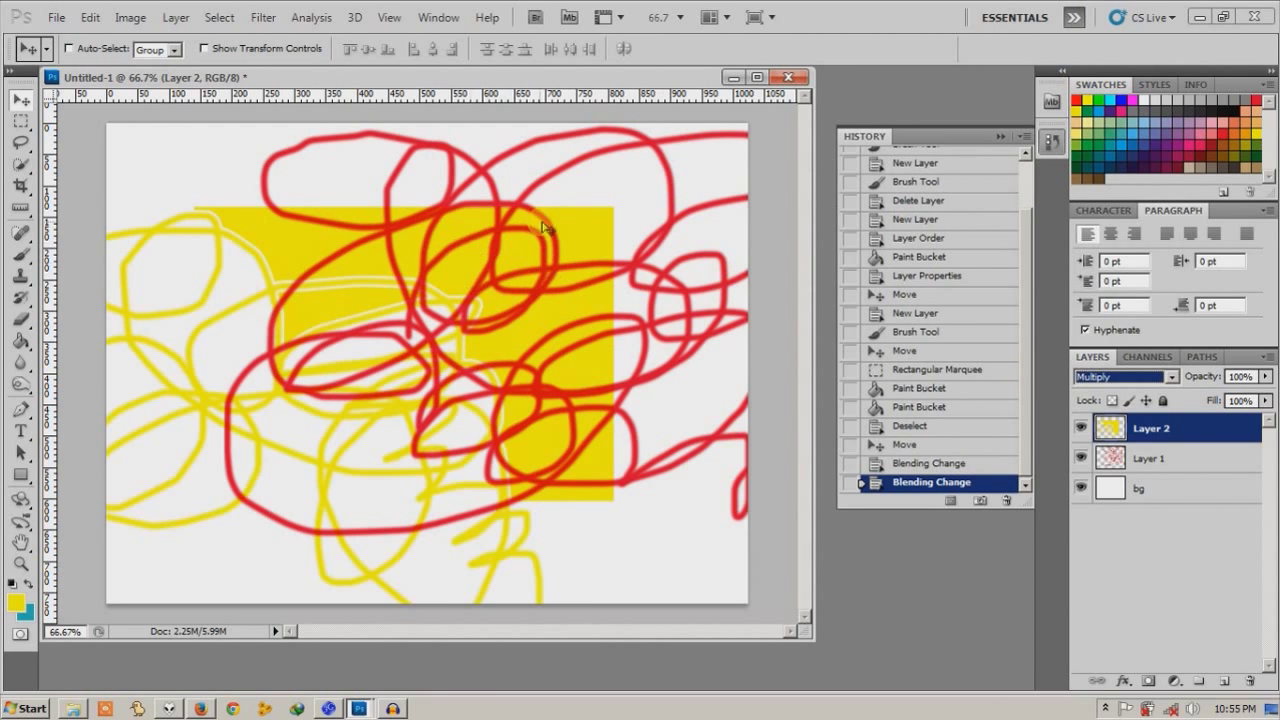
{"action": "left_click", "coordinate": [1120, 377]}
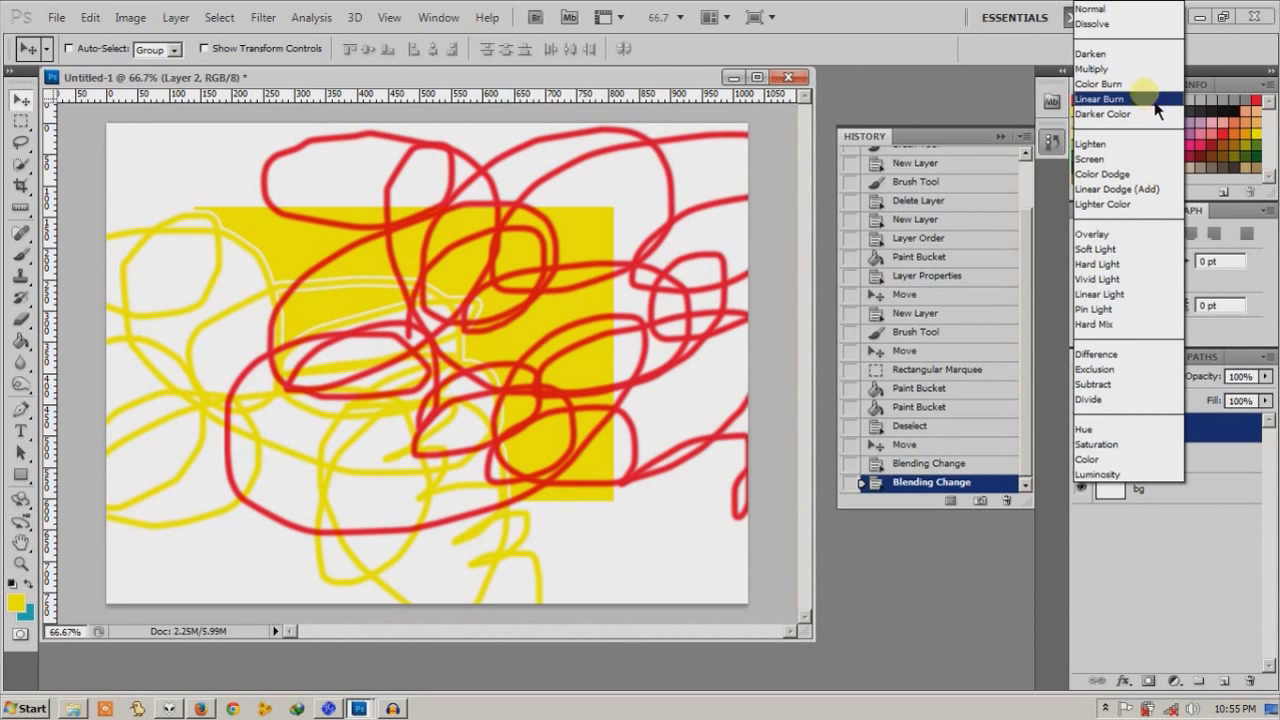
{"action": "left_click", "coordinate": [1130, 70]}
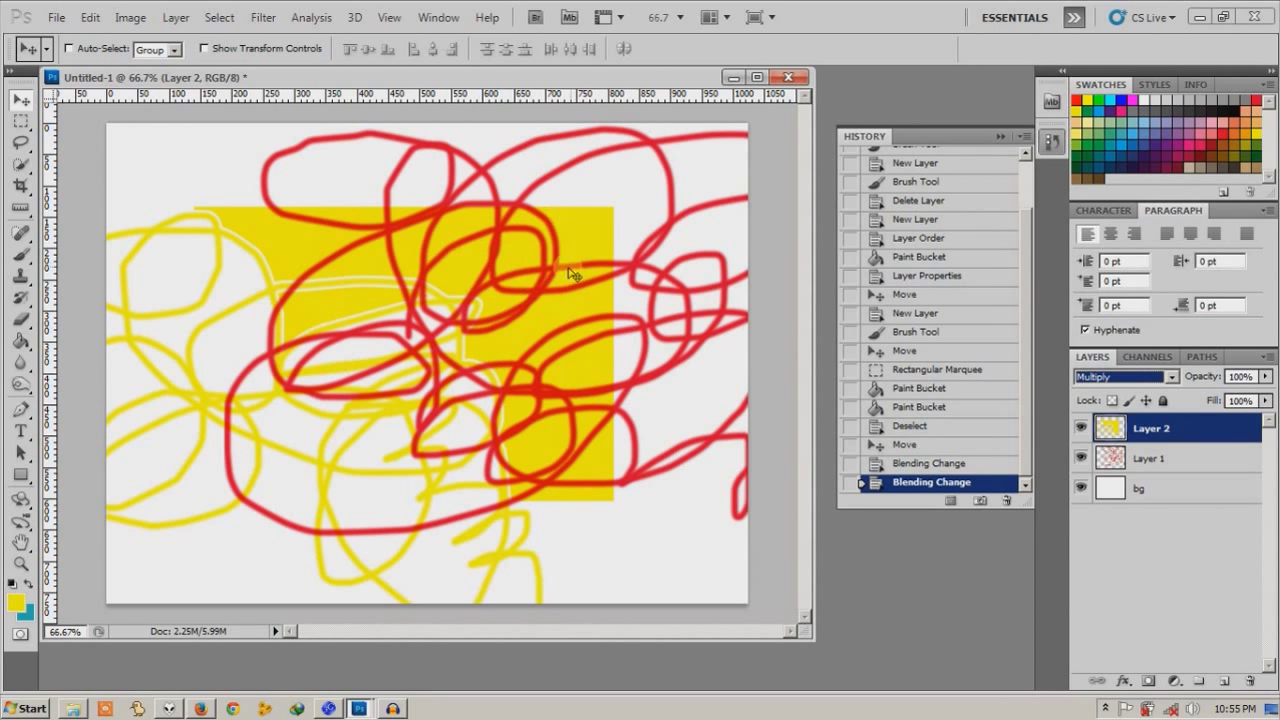
Switch Layer 2's blend mode from Multiply back to Normal.
{"action": "key", "text": "Down"}
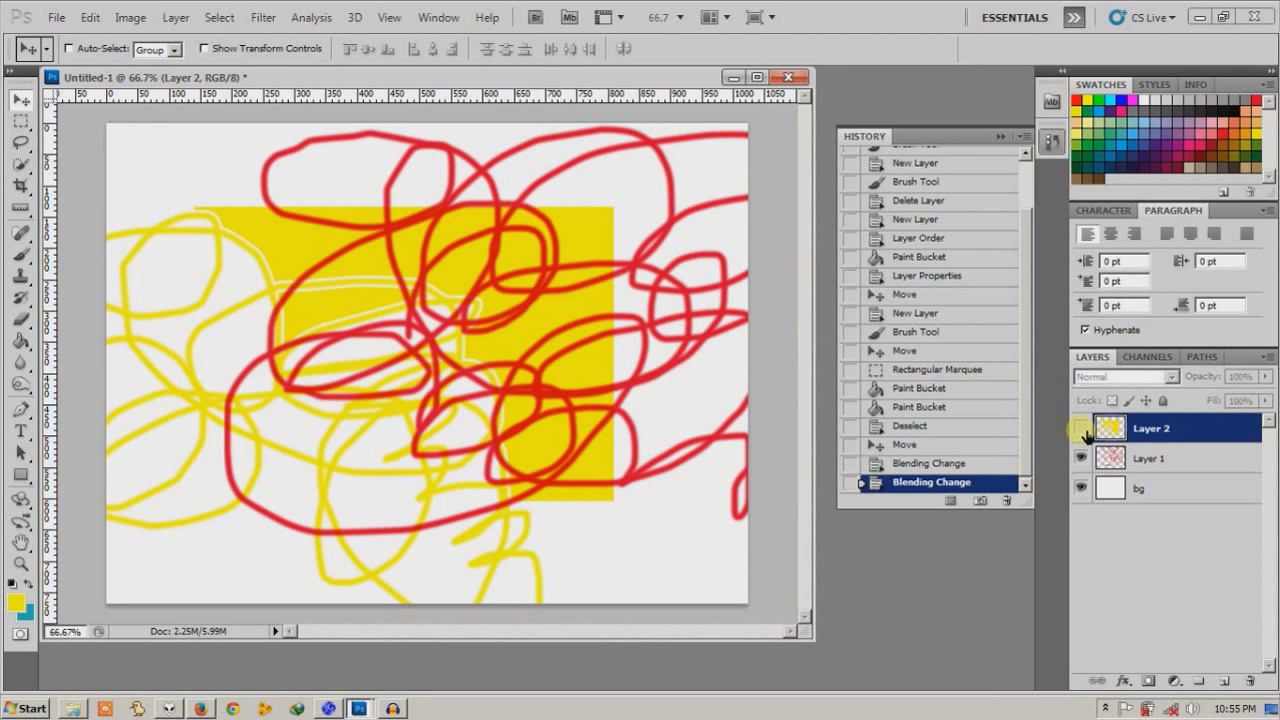
{"action": "key", "text": "Up"}
{"action": "left_click", "coordinate": [1125, 377]}
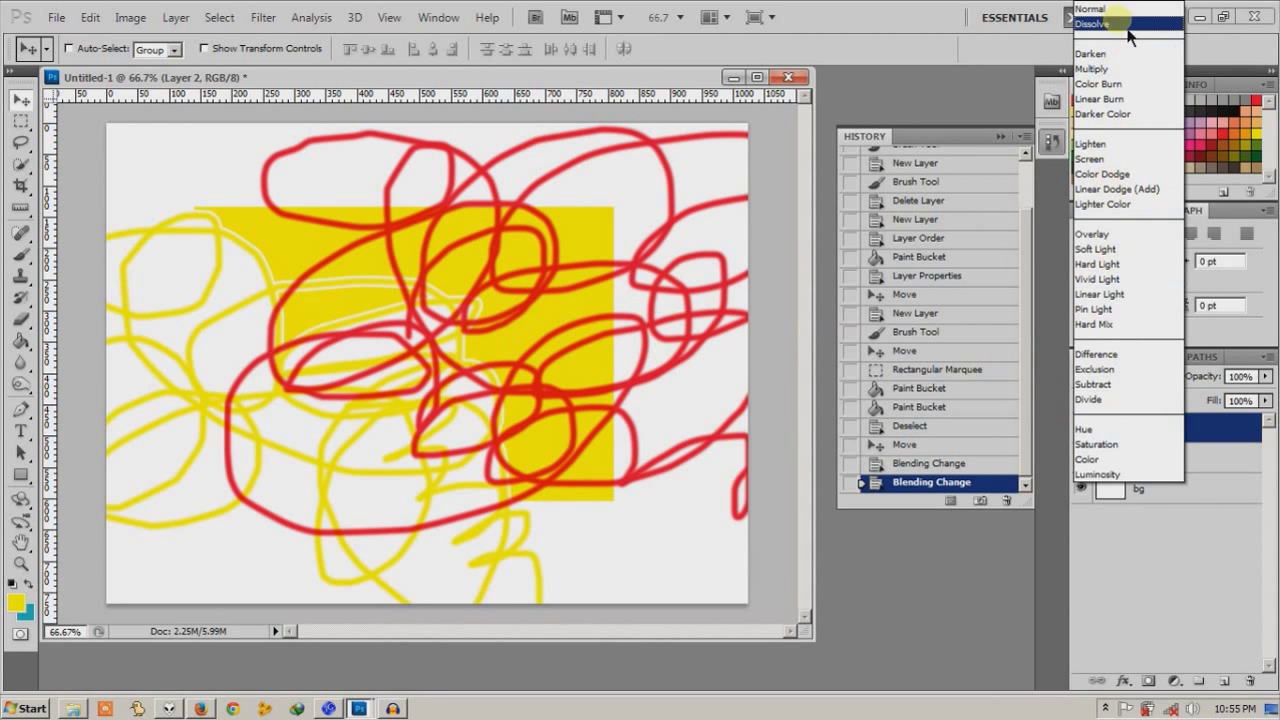
{"action": "left_click", "coordinate": [1100, 9]}
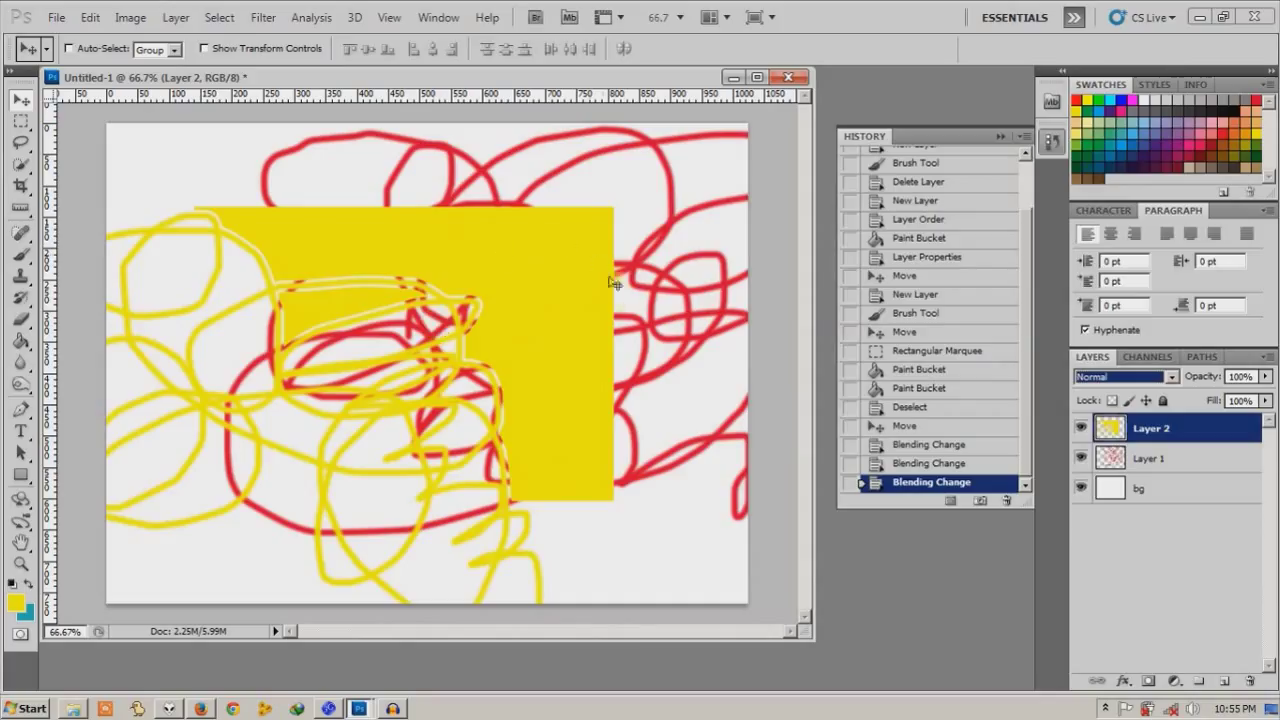